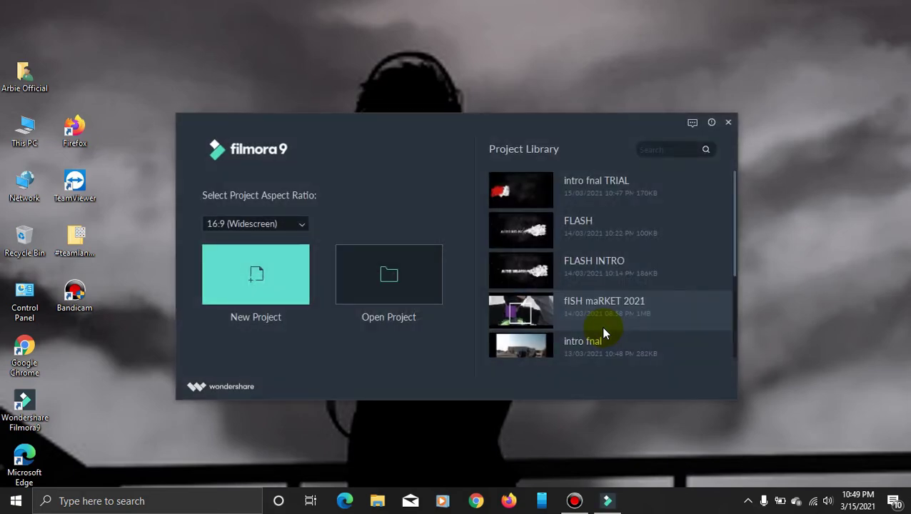
- Create a new 16:9 project, dismiss the Message Center and enlarge the restored editor window to cover most of the desktop
{"action": "left_click", "coordinate": [248, 266]}
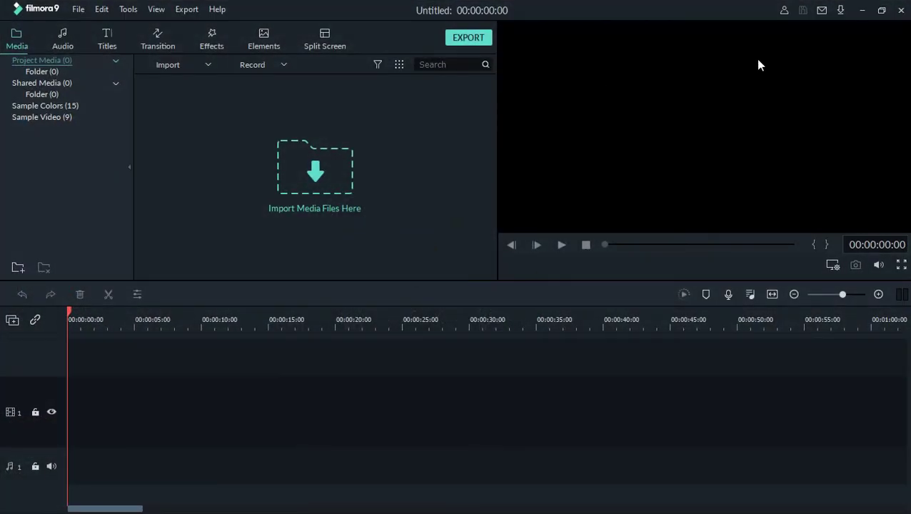
{"action": "left_click", "coordinate": [883, 10]}
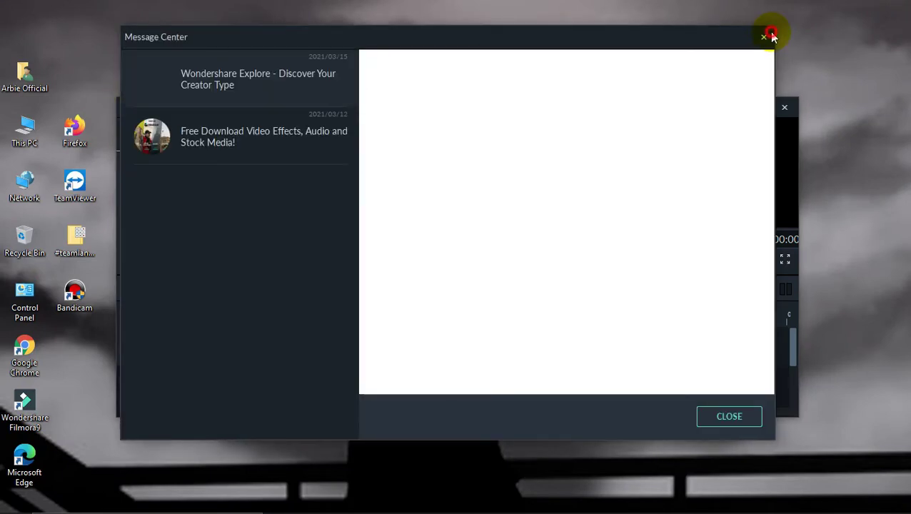
{"action": "left_click", "coordinate": [768, 37]}
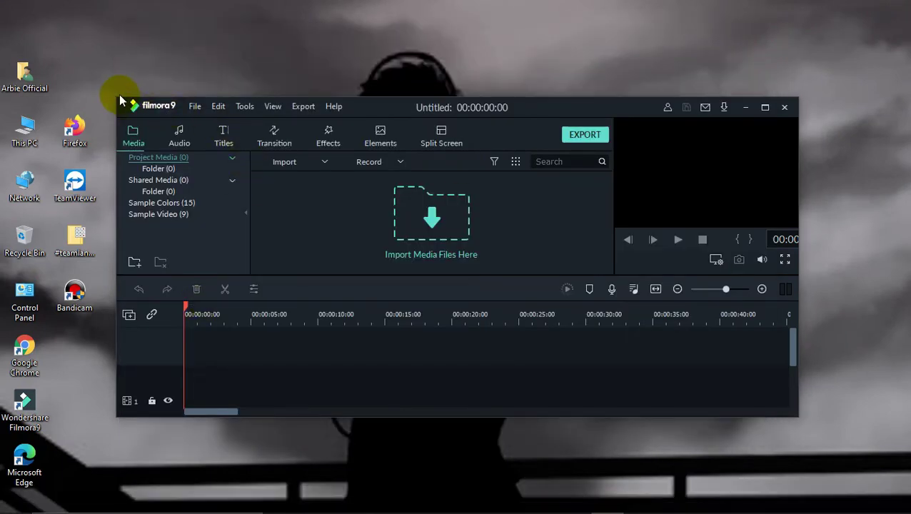
{"action": "left_click_drag", "start_coordinate": [114, 97], "coordinate": [50, 54]}
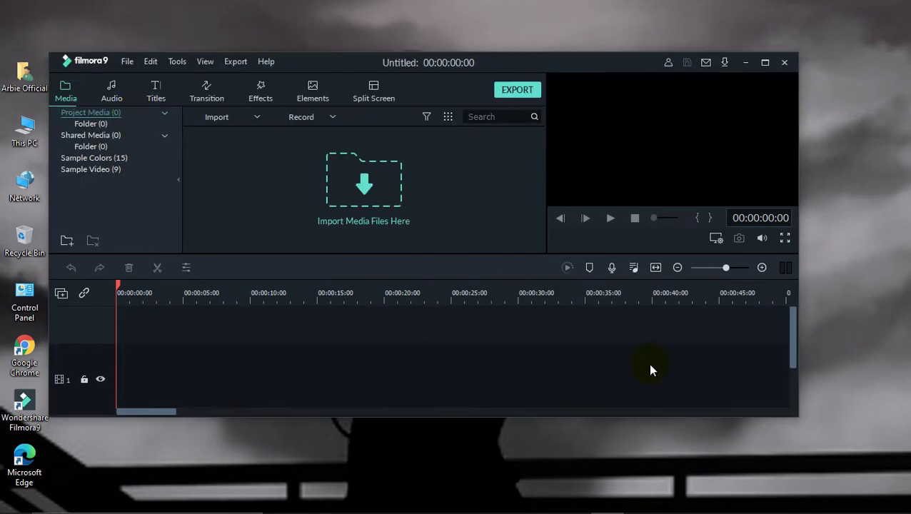
{"action": "left_click_drag", "start_coordinate": [795, 415], "coordinate": [892, 458]}
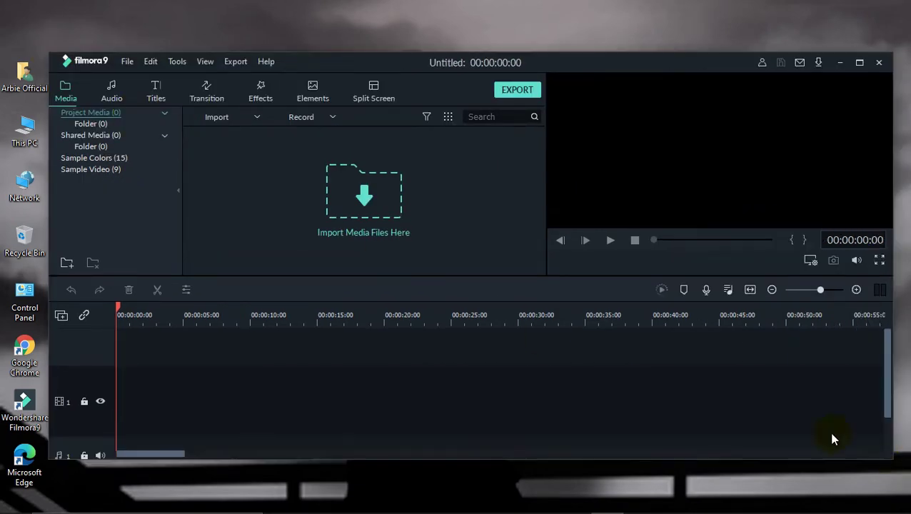
- Import the Fire_Particles background video and the sound effect smoke clip from the intro folder on Local Disk (E:)
{"action": "left_click", "coordinate": [361, 193]}
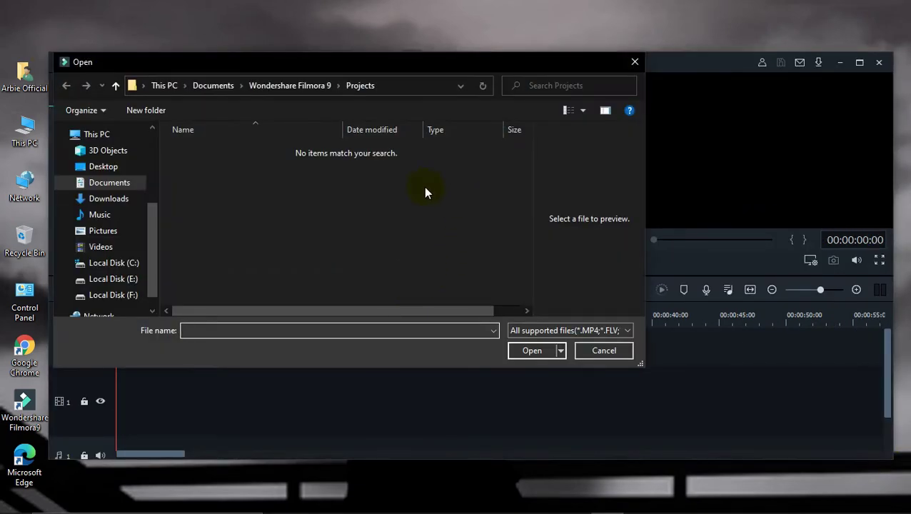
{"action": "left_click", "coordinate": [112, 279]}
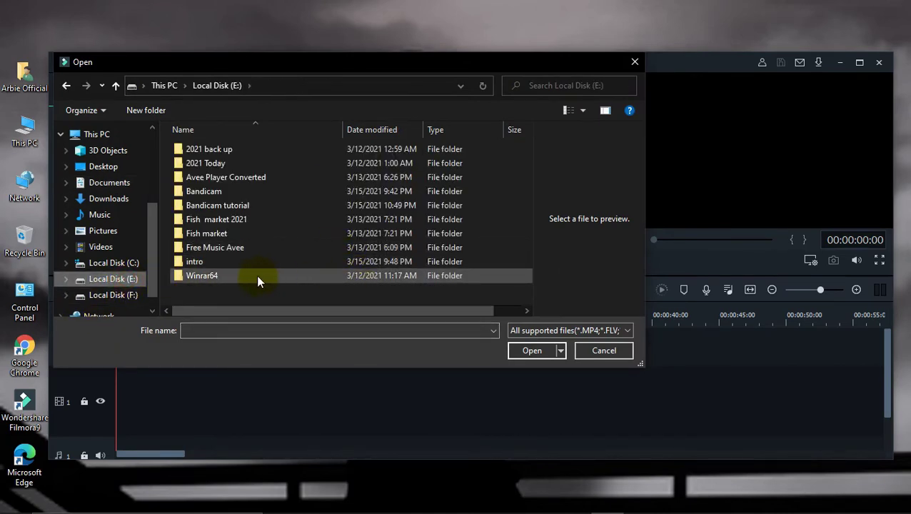
{"action": "double_click", "coordinate": [194, 264]}
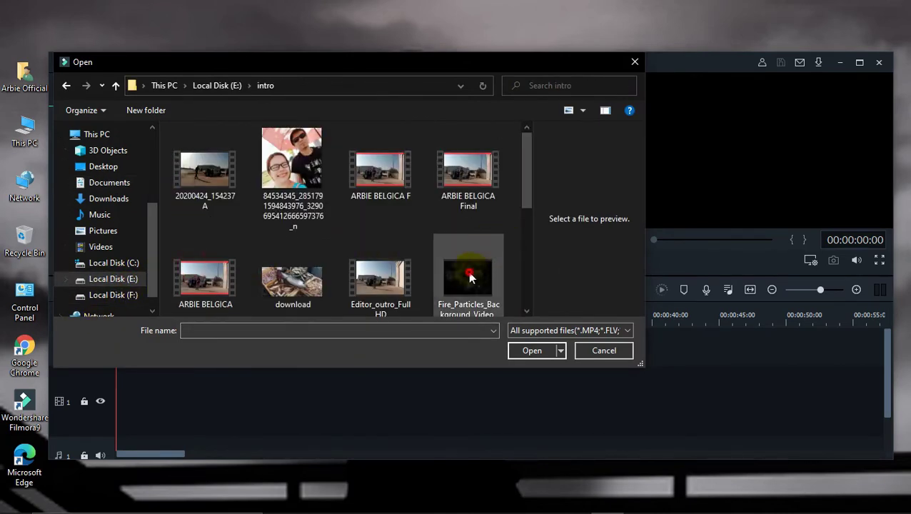
{"action": "double_click", "coordinate": [468, 277]}
{"action": "left_click", "coordinate": [257, 119]}
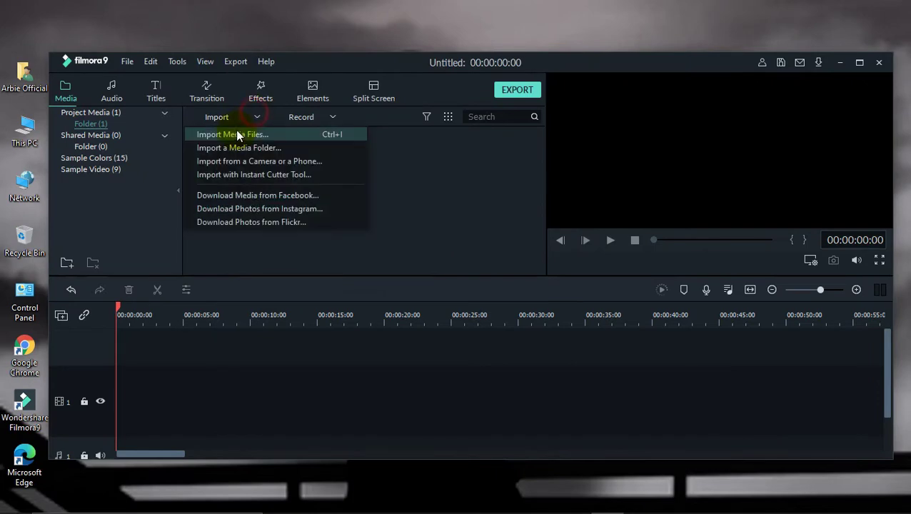
{"action": "left_click", "coordinate": [235, 131]}
{"action": "double_click", "coordinate": [380, 167]}
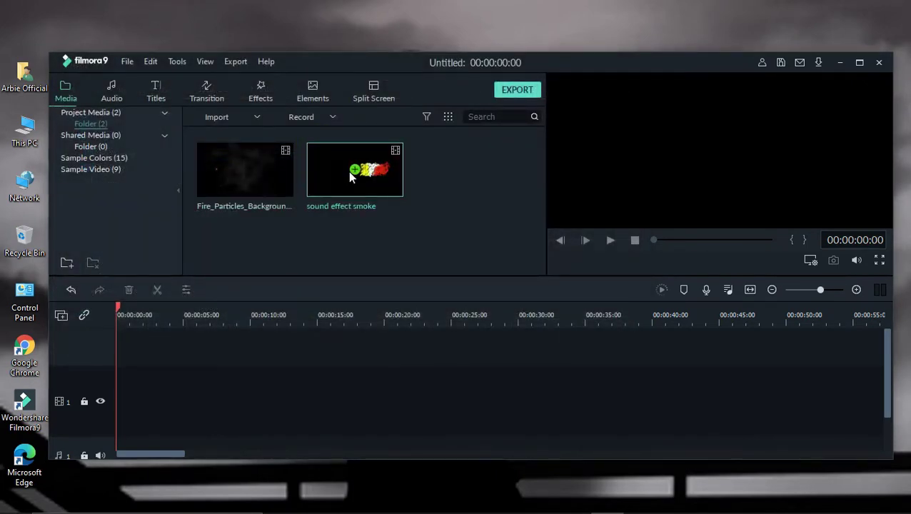
- Place the Fire_Particles clip on track 1, matching the project settings to the media, and the sound effect smoke clip above it on track 2
{"action": "left_click_drag", "start_coordinate": [257, 169], "coordinate": [104, 383]}
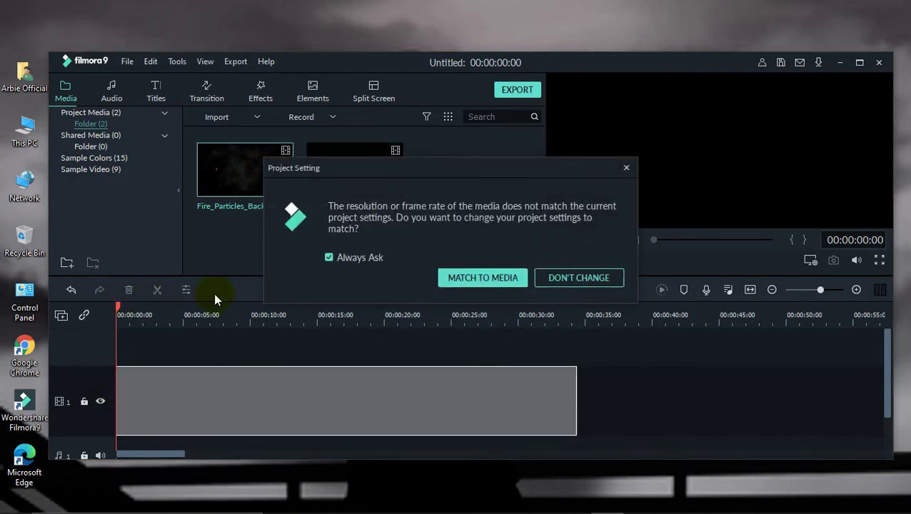
{"action": "left_click", "coordinate": [474, 276]}
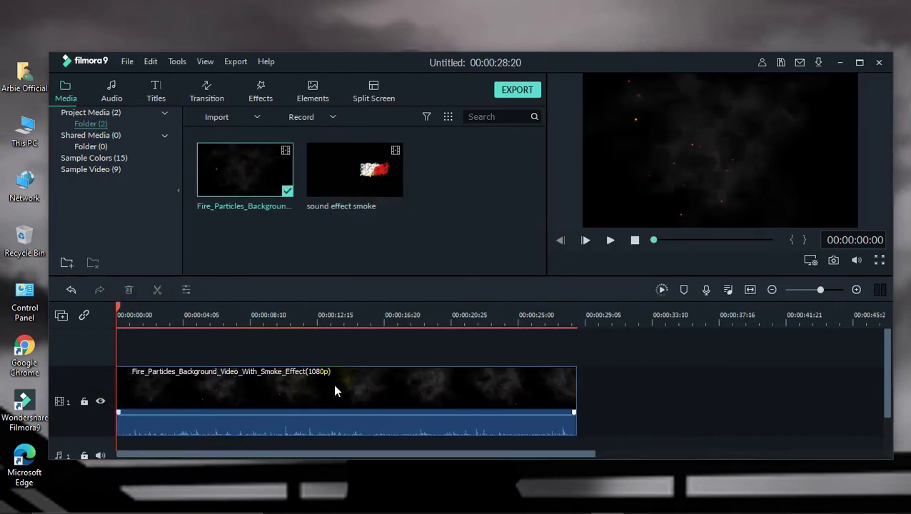
{"action": "left_click_drag", "start_coordinate": [378, 186], "coordinate": [115, 367]}
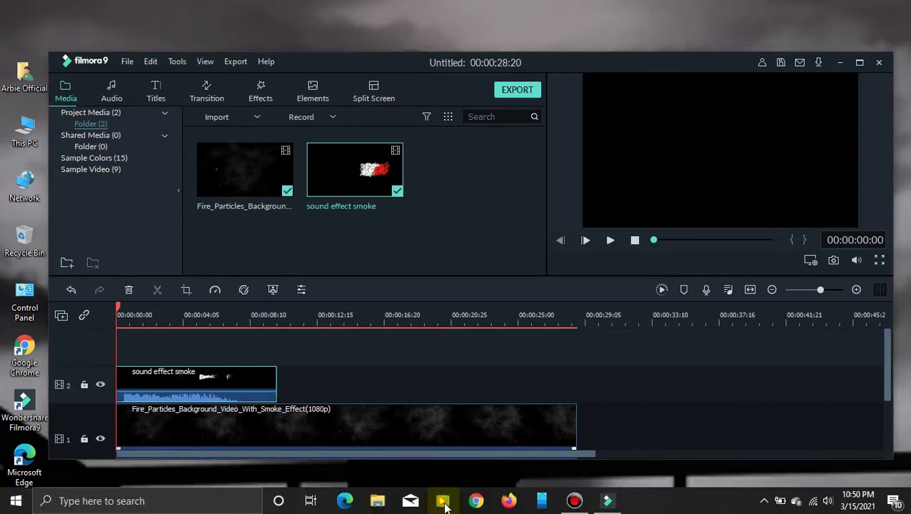
- Play the Happi track in Windows Media Player and minimize the player window
{"action": "right_click", "coordinate": [442, 503]}
{"action": "left_click", "coordinate": [444, 401]}
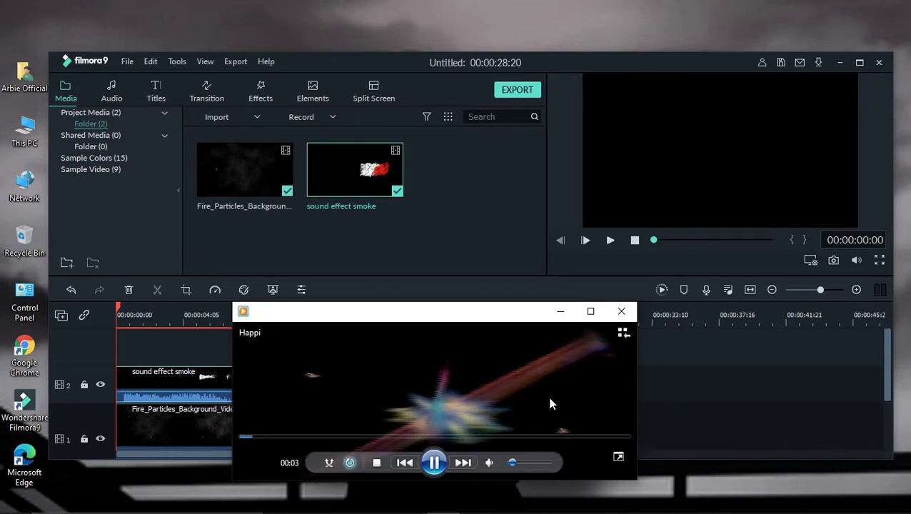
{"action": "left_click", "coordinate": [564, 314]}
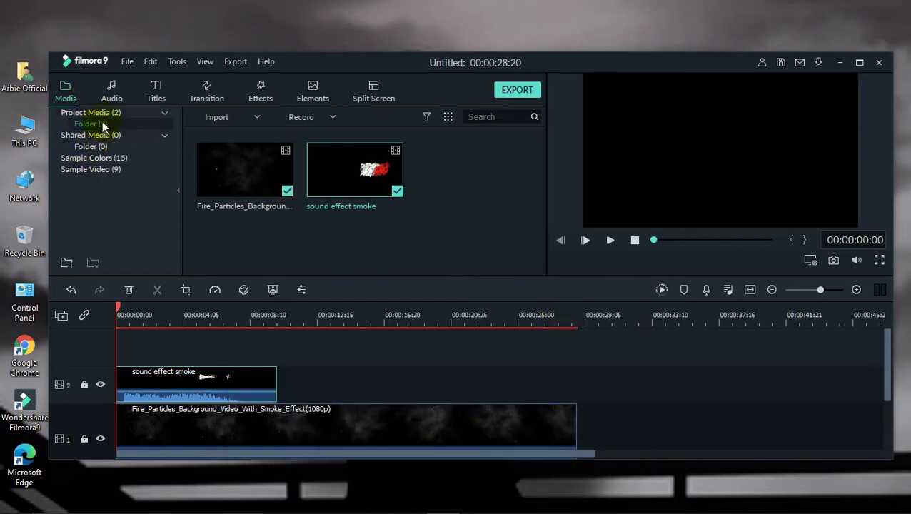
- Browse the title templates and add Title 8 at the start of track 3, above the sound effect smoke clip
{"action": "left_click", "coordinate": [164, 91]}
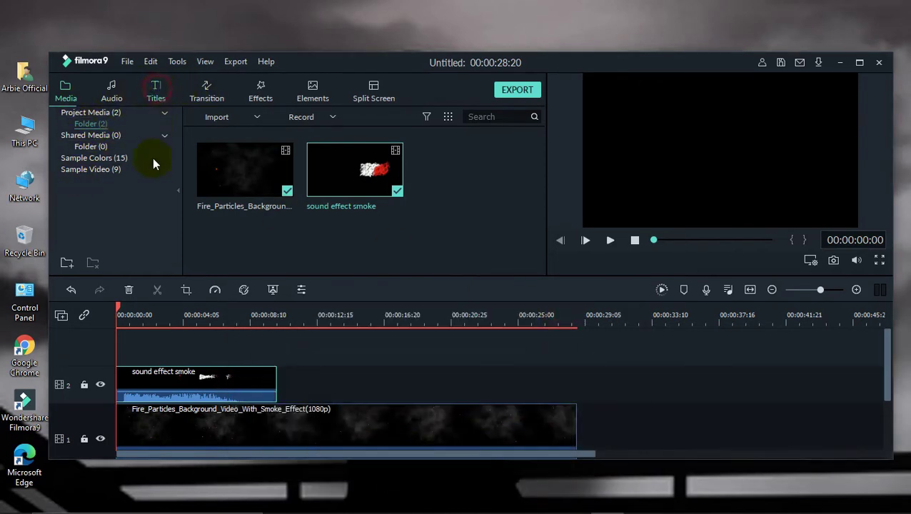
{"action": "left_click", "coordinate": [84, 181]}
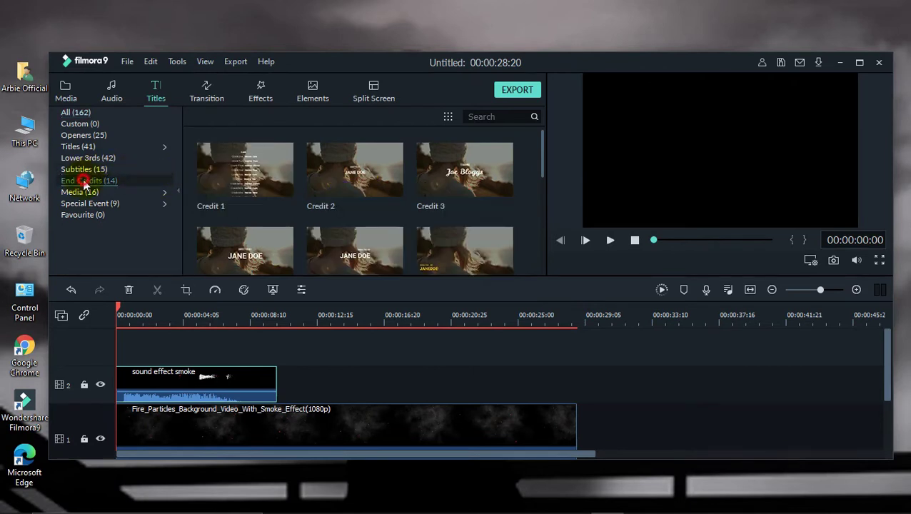
{"action": "left_click", "coordinate": [85, 158]}
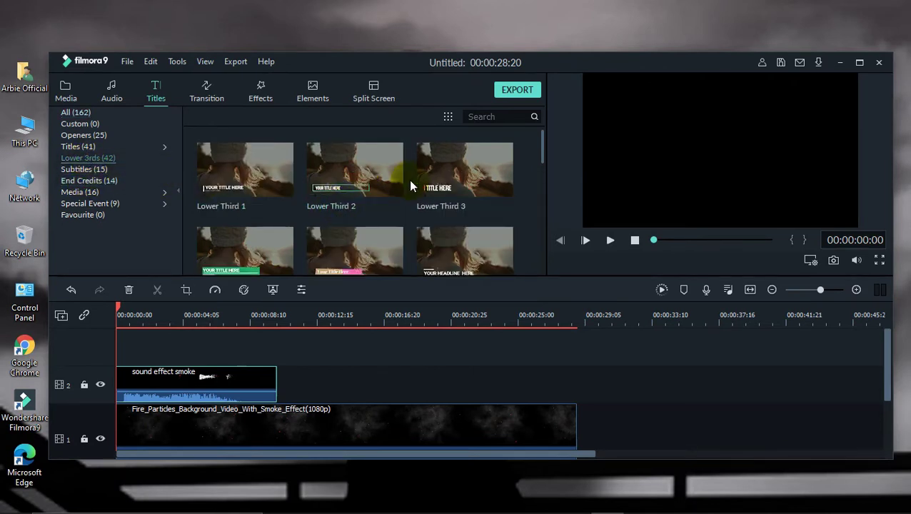
{"action": "mouse_move", "coordinate": [545, 151]}
{"action": "left_mouse_down"}
{"action": "mouse_move", "coordinate": [559, 262]}
{"action": "mouse_move", "coordinate": [553, 150]}
{"action": "left_mouse_up"}
{"action": "left_click", "coordinate": [90, 146]}
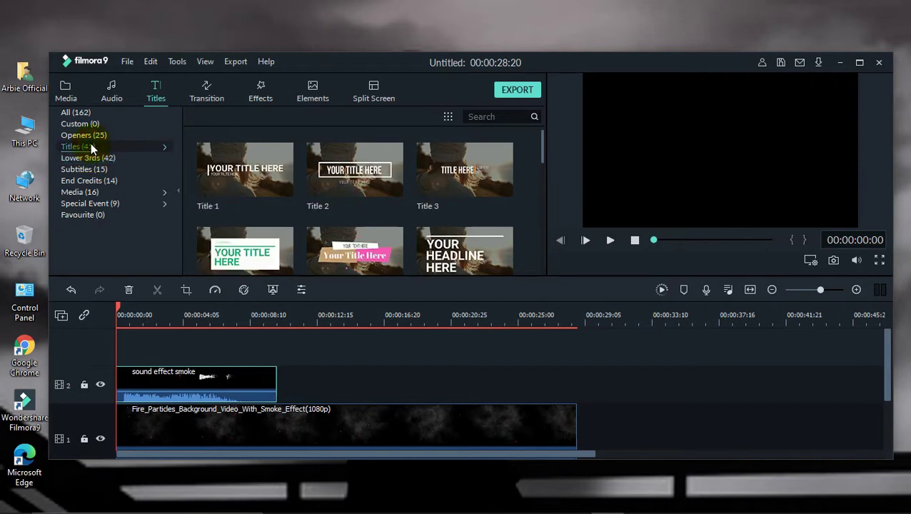
{"action": "mouse_move", "coordinate": [361, 266]}
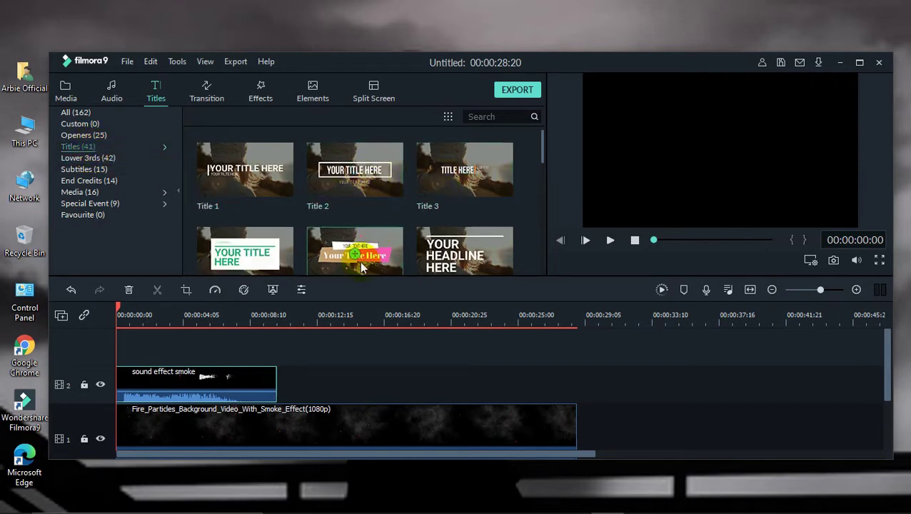
{"action": "left_click_drag", "start_coordinate": [544, 157], "coordinate": [543, 187]}
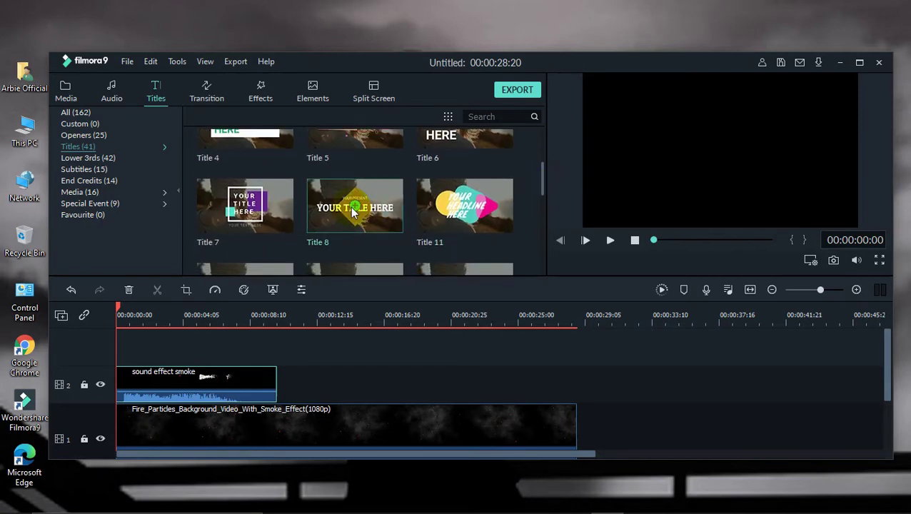
{"action": "left_click_drag", "start_coordinate": [353, 209], "coordinate": [121, 341]}
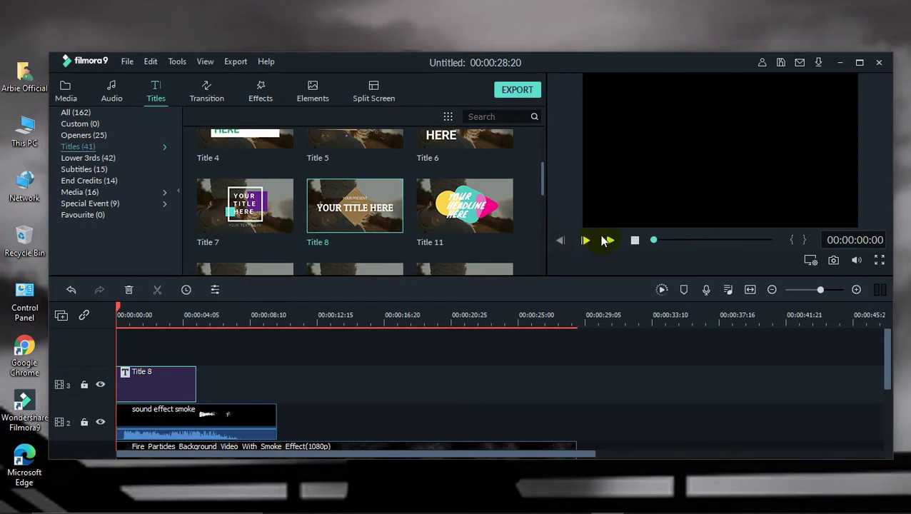
- Play to about 00:00:02:23, clear Title 8's YOUR PRESENT text and move the brown diamond down out of the frame
{"action": "key", "text": "space"}
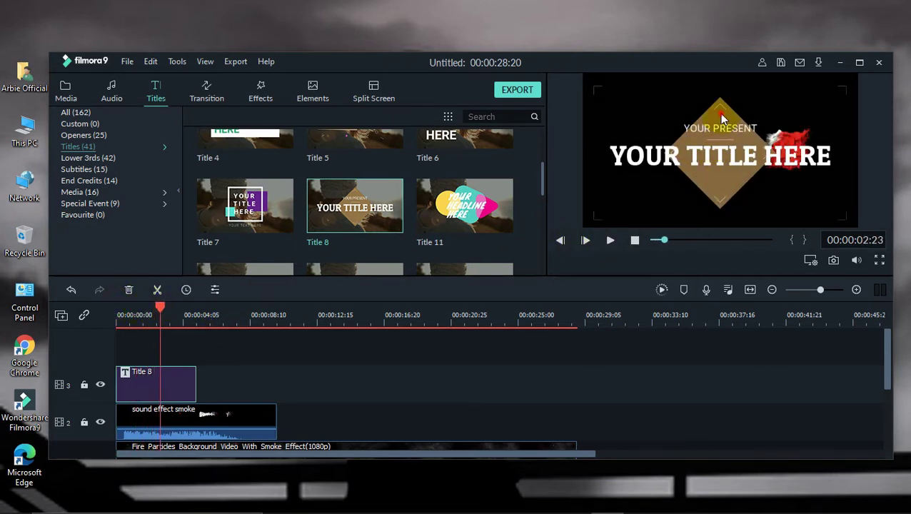
{"action": "double_click", "coordinate": [719, 128]}
{"action": "left_click", "coordinate": [451, 177]}
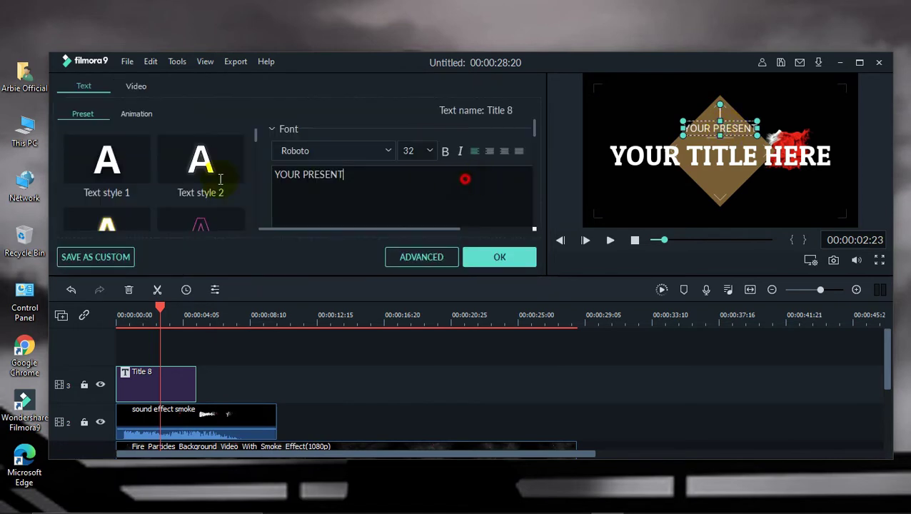
{"action": "key", "text": "ctrl+a"}
{"action": "key", "text": "BackSpace"}
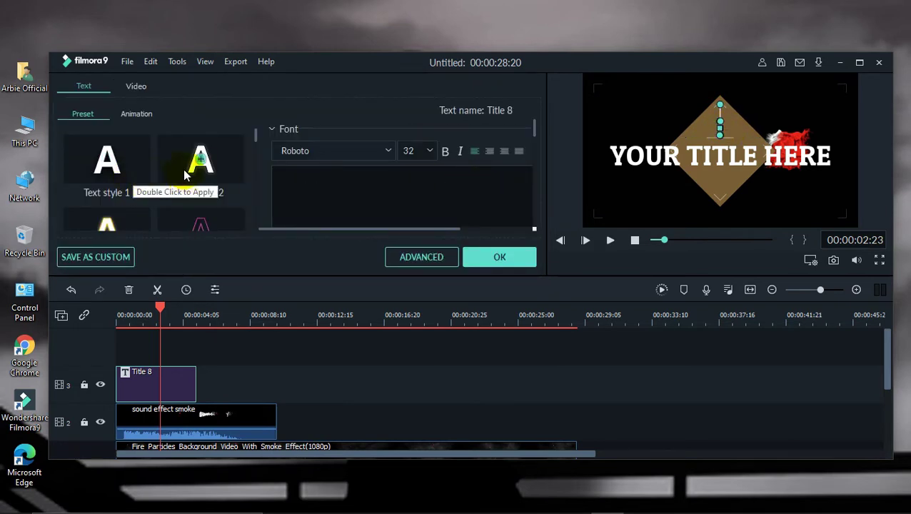
{"action": "left_click", "coordinate": [718, 190]}
{"action": "left_click_drag", "start_coordinate": [734, 177], "coordinate": [726, 326]}
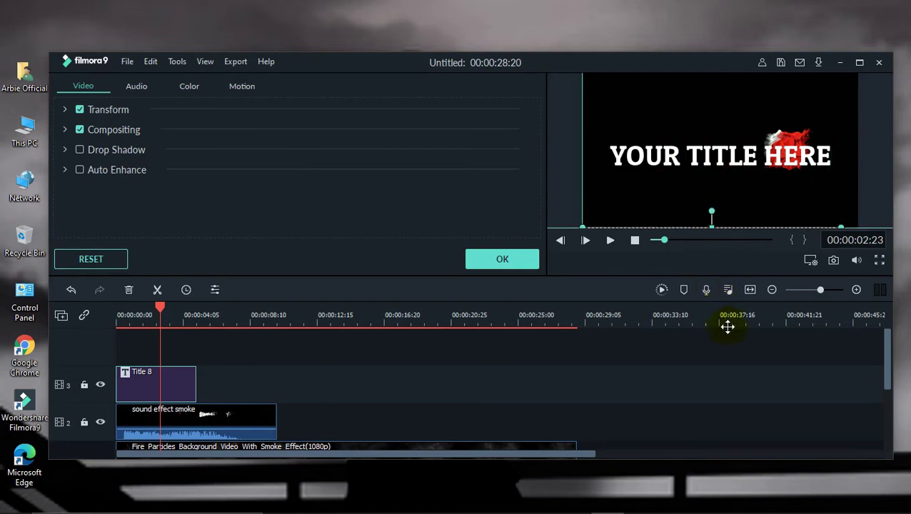
- Replace the YOUR TITLE HERE text with the channel name in capitals, using a reversed Я as its second letter
{"action": "left_click", "coordinate": [789, 159]}
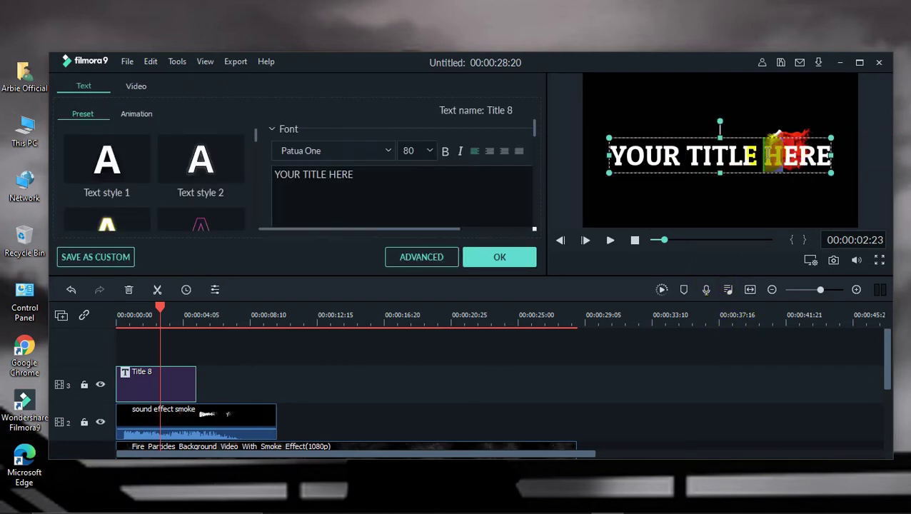
{"action": "triple_click", "coordinate": [379, 177]}
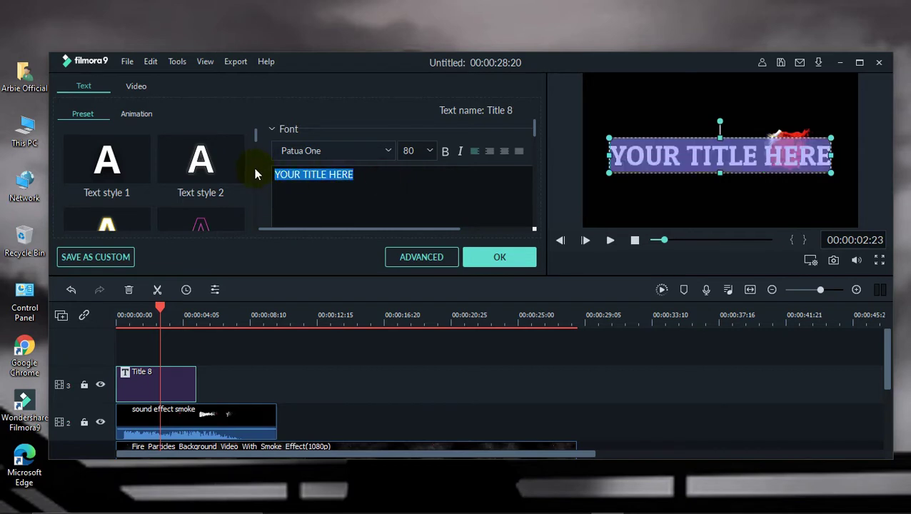
{"action": "type", "text": "A"}
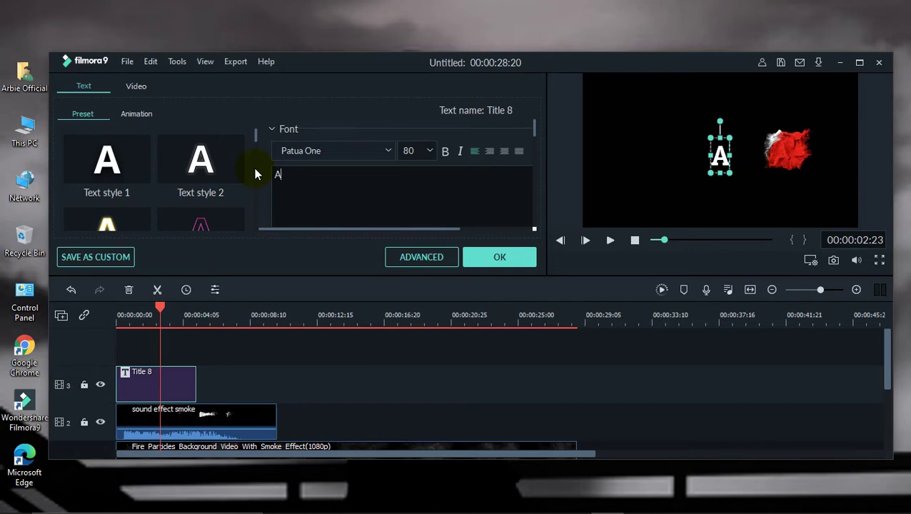
{"action": "type", "text": "ЯBIE O"}
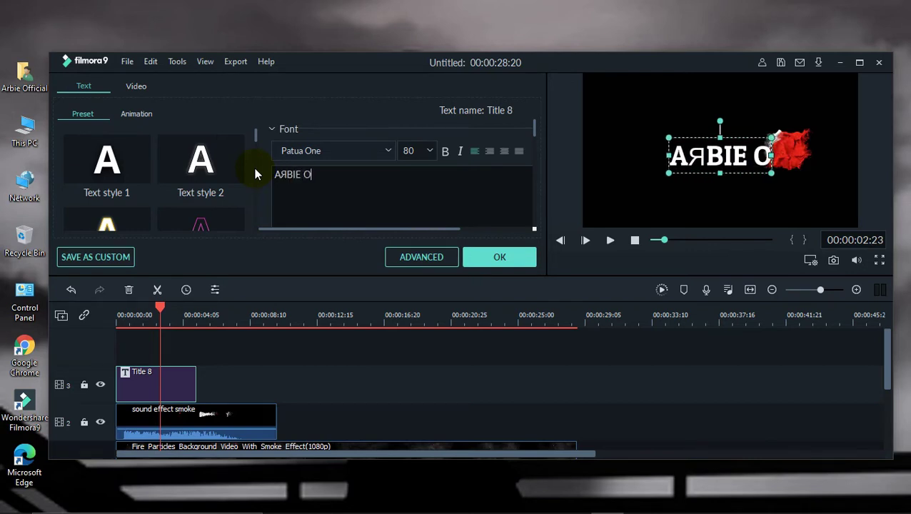
{"action": "type", "text": "FFICIAL"}
- Apply the Text style 2 preset to the channel name text and assign it the arrow-style text animation shown below Cinema style
{"action": "left_click", "coordinate": [201, 163]}
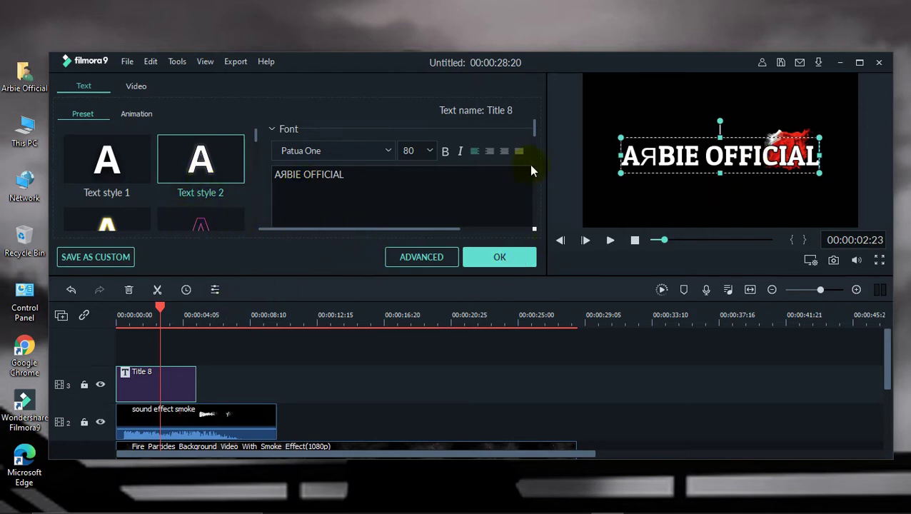
{"action": "left_click_drag", "start_coordinate": [424, 174], "coordinate": [265, 175]}
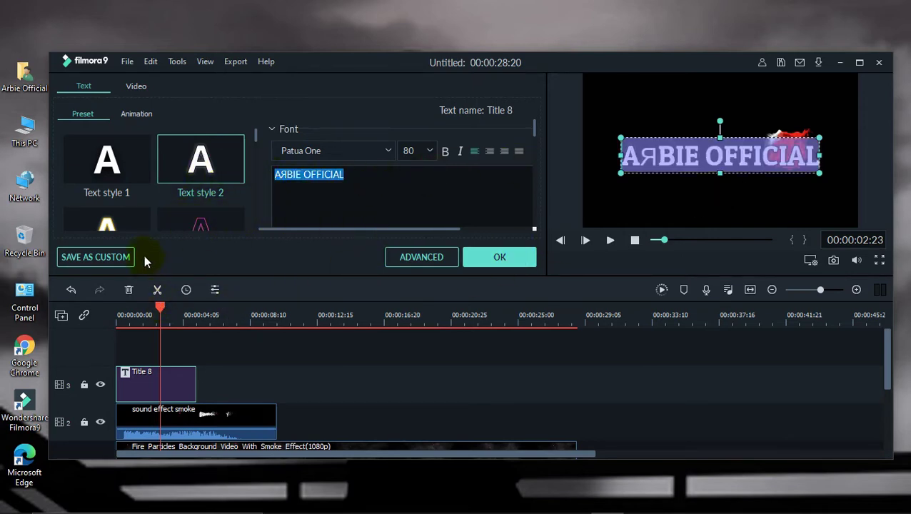
{"action": "left_click", "coordinate": [130, 115]}
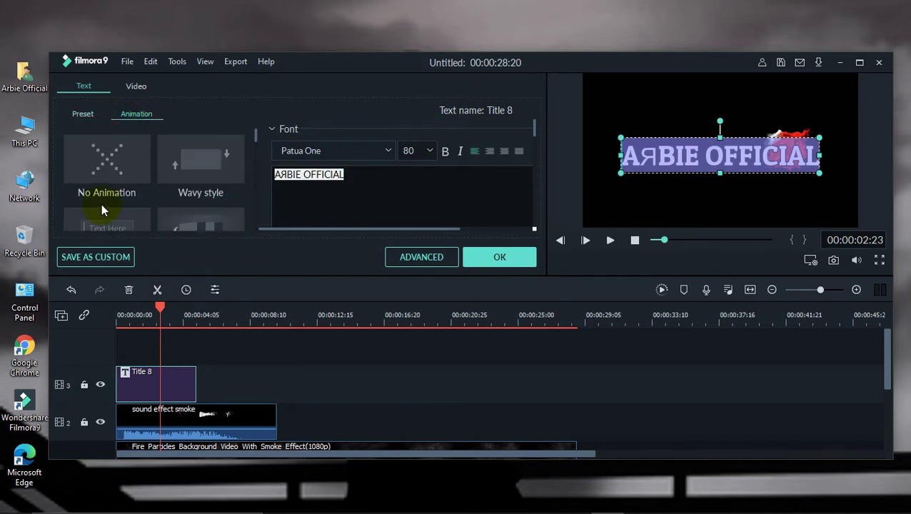
{"action": "scroll", "coordinate": [108, 198], "scroll_direction": "down", "scroll_amount": 3}
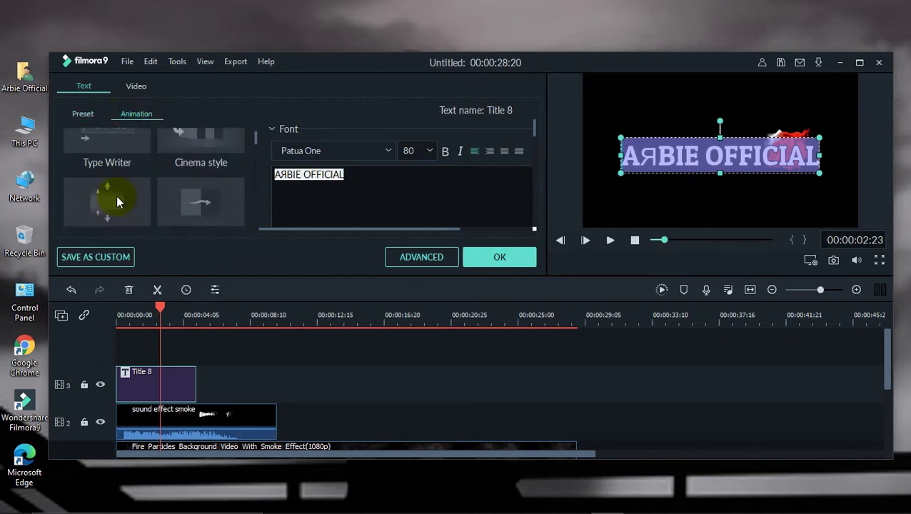
{"action": "left_click", "coordinate": [198, 205]}
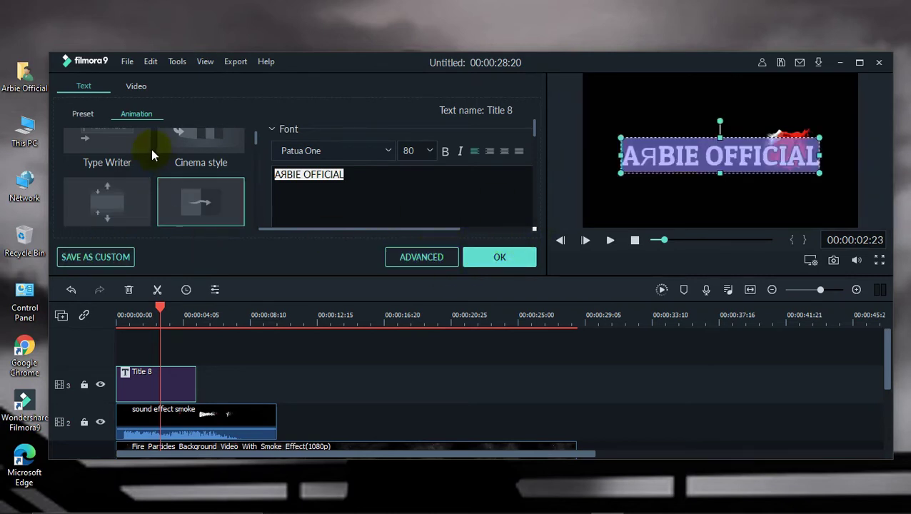
- Give only the reversed Я a dark purple fill with a blur of 3 in the advanced text editor and accept the title changes
{"action": "left_click_drag", "start_coordinate": [638, 156], "coordinate": [655, 157]}
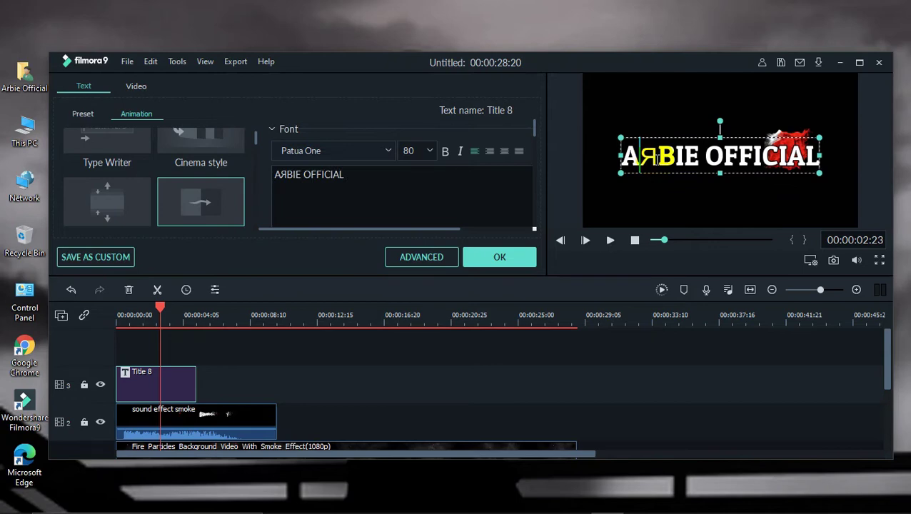
{"action": "left_click", "coordinate": [419, 258]}
{"action": "left_click", "coordinate": [441, 206]}
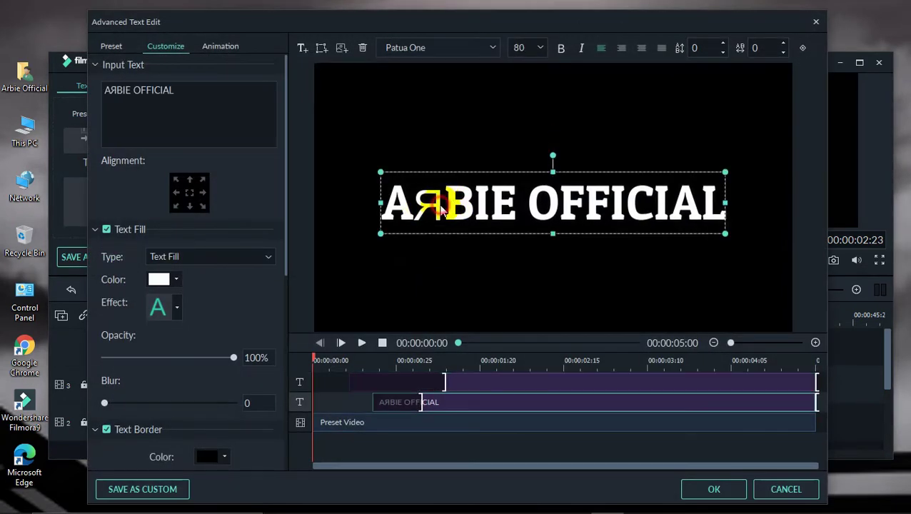
{"action": "left_click_drag", "start_coordinate": [440, 206], "coordinate": [413, 207]}
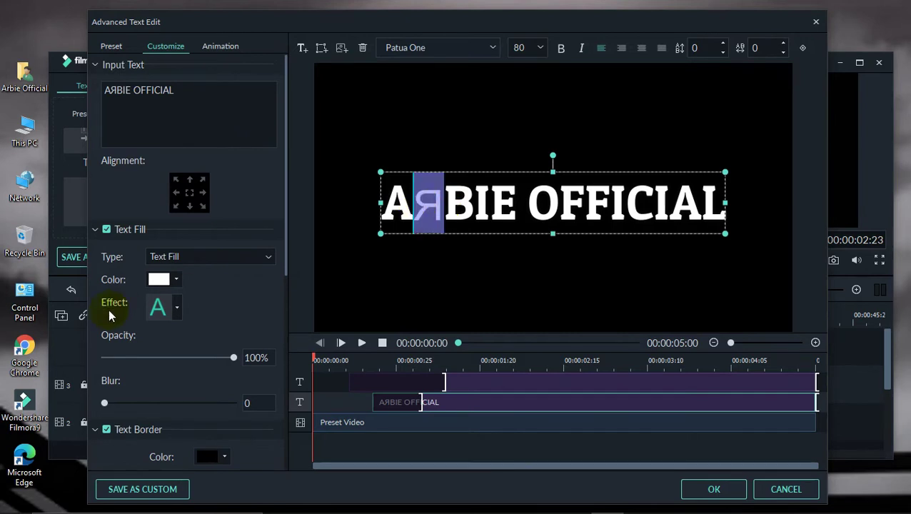
{"action": "left_click", "coordinate": [175, 281]}
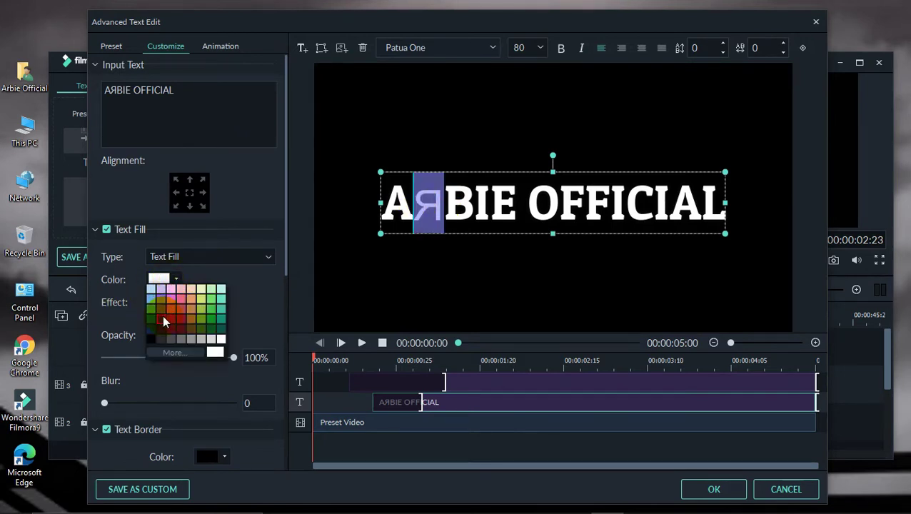
{"action": "left_click", "coordinate": [163, 321]}
{"action": "left_click", "coordinate": [159, 306]}
{"action": "left_click", "coordinate": [252, 368]}
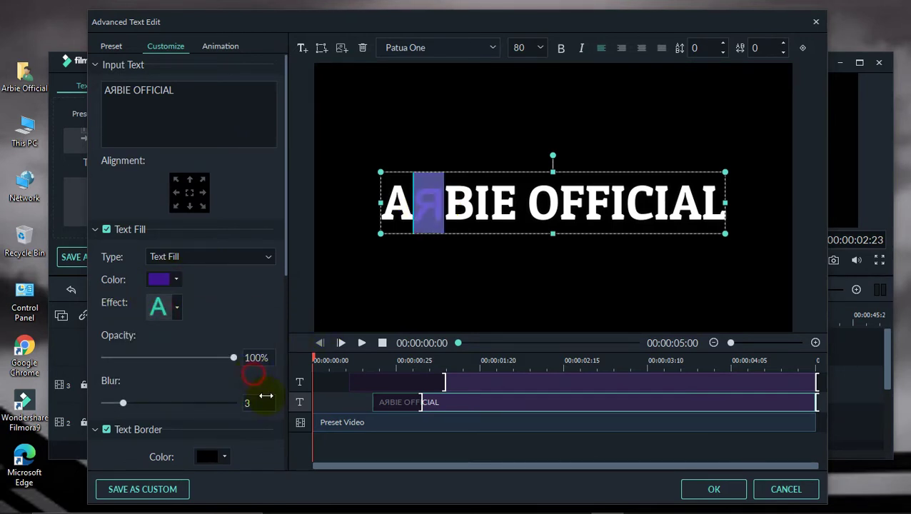
{"action": "left_click", "coordinate": [387, 306]}
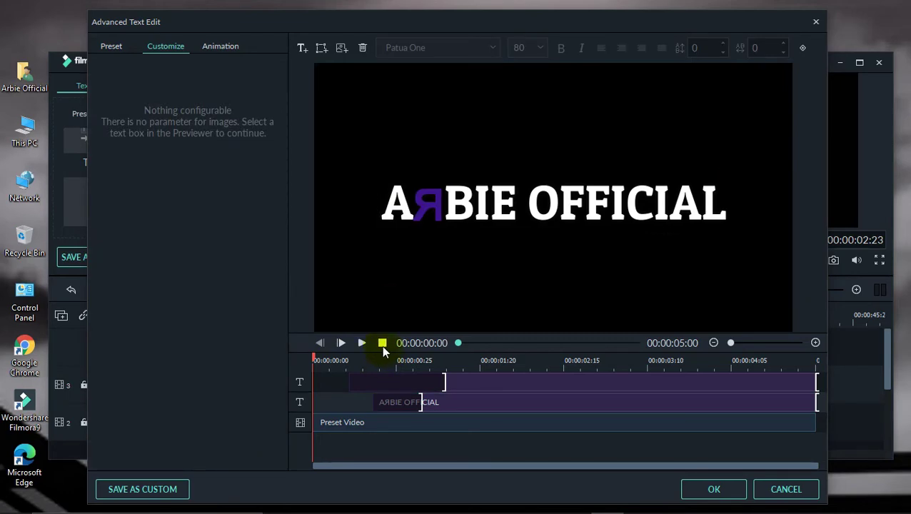
{"action": "left_click", "coordinate": [714, 489]}
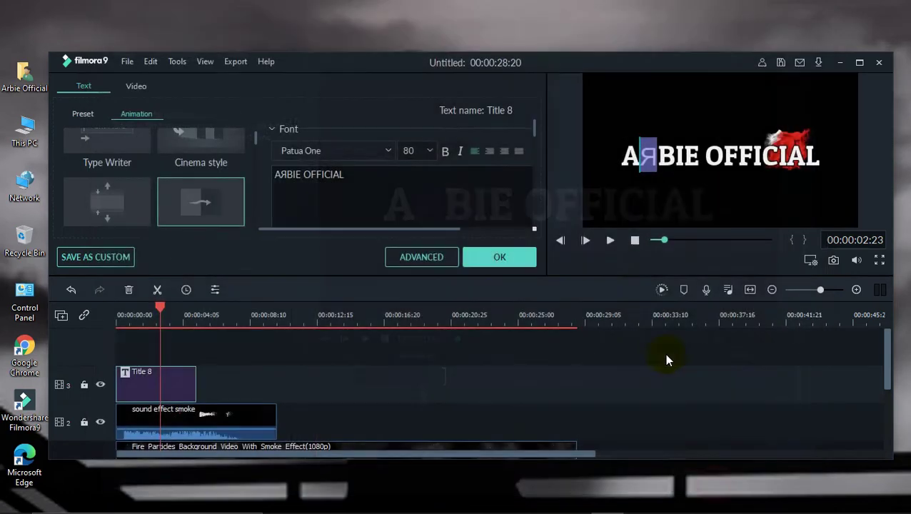
{"action": "left_click", "coordinate": [529, 261]}
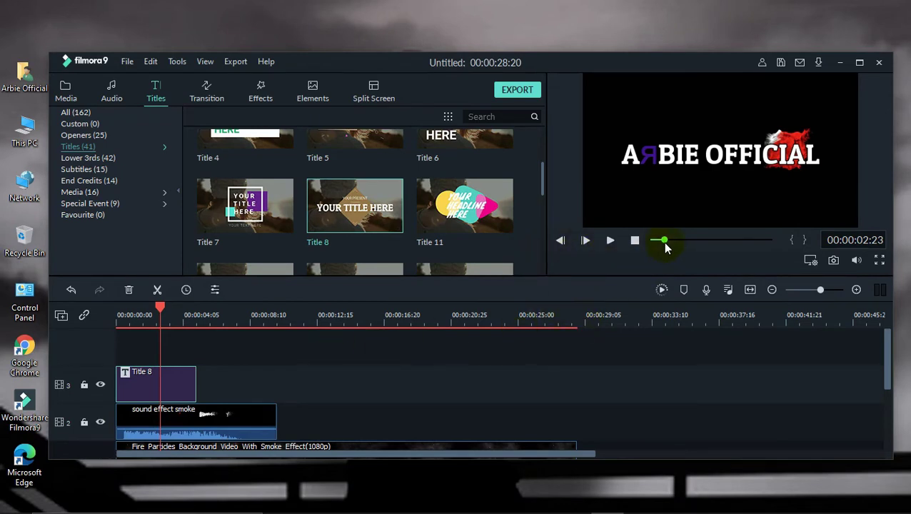
- Enable Chroma Key on the sound effect smoke clip with black as the key colour
{"action": "double_click", "coordinate": [240, 418]}
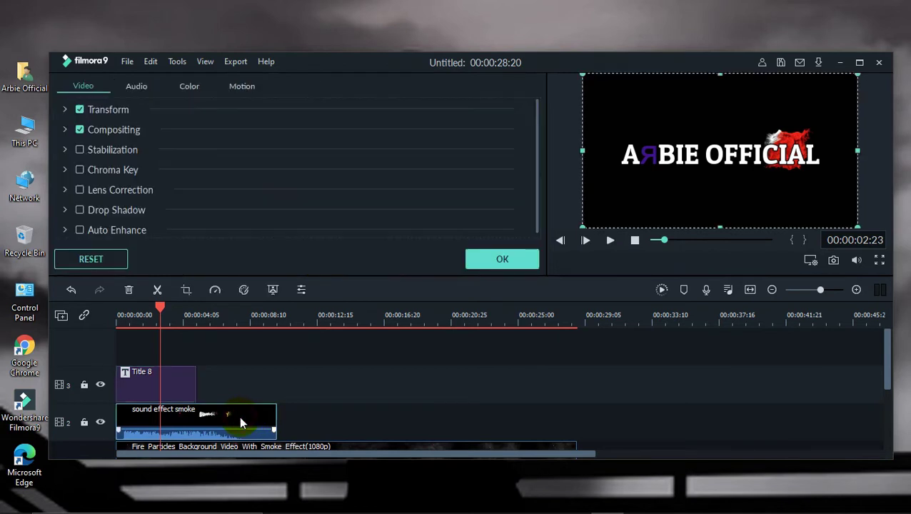
{"action": "left_click", "coordinate": [79, 170]}
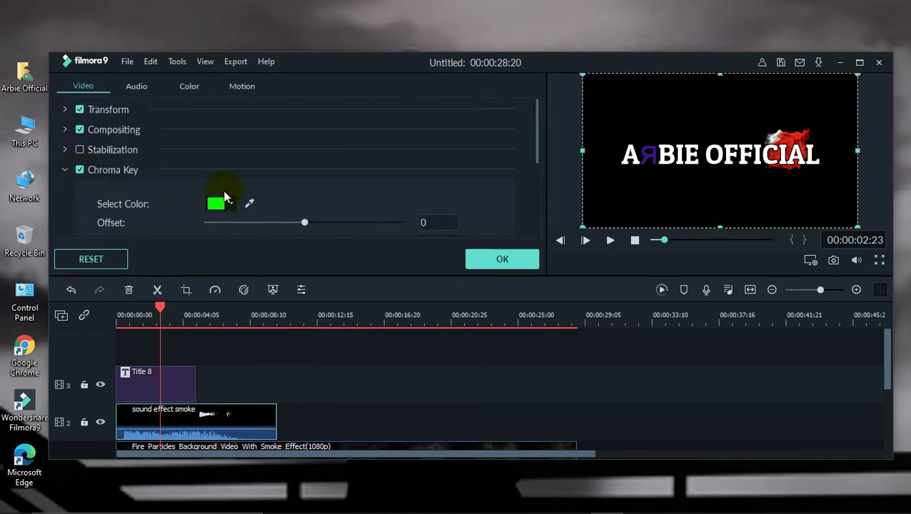
{"action": "left_click", "coordinate": [229, 204]}
{"action": "left_click", "coordinate": [216, 264]}
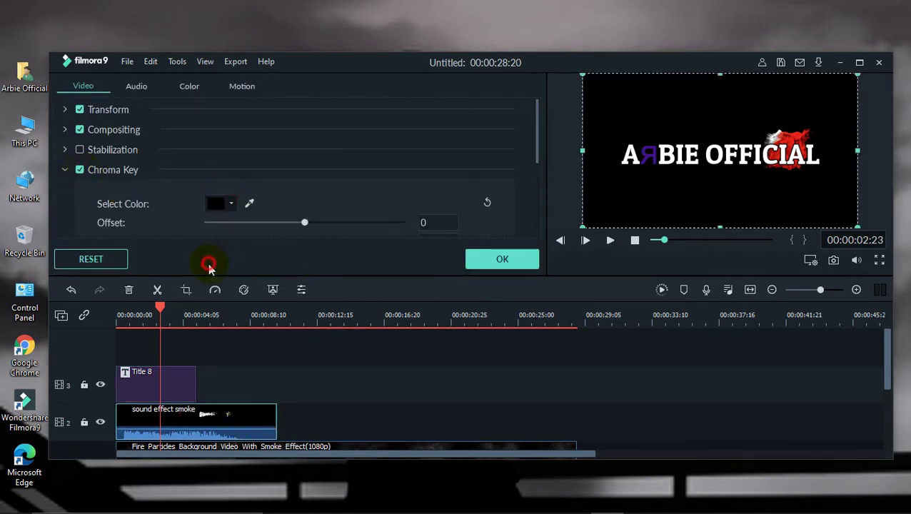
{"action": "left_click", "coordinate": [482, 264]}
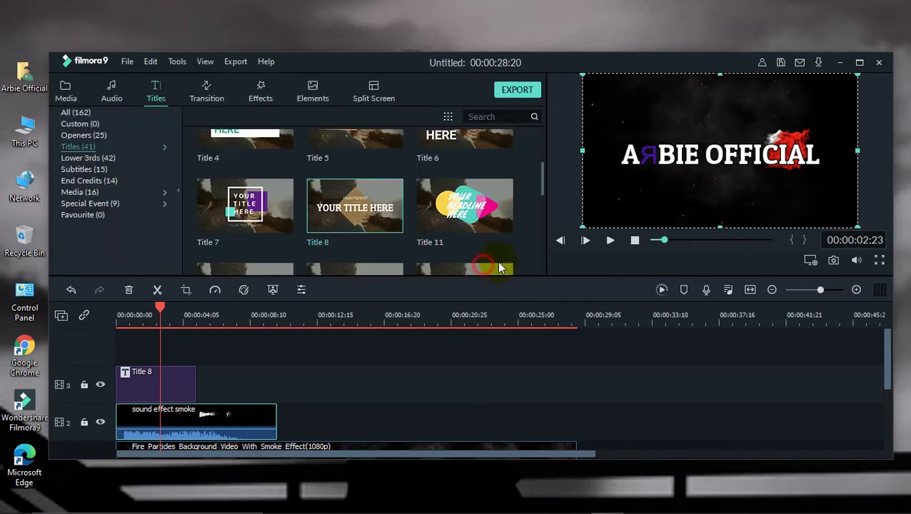
- Play the intro to about 00:00:04:24 to check the keyed smoke together with the title
{"action": "left_click", "coordinate": [634, 240]}
{"action": "left_click", "coordinate": [608, 241]}
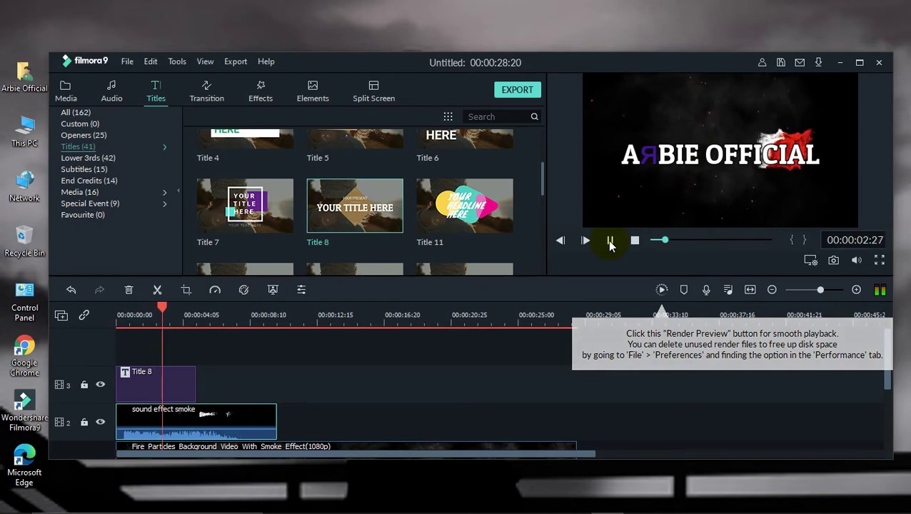
{"action": "left_click", "coordinate": [610, 241]}
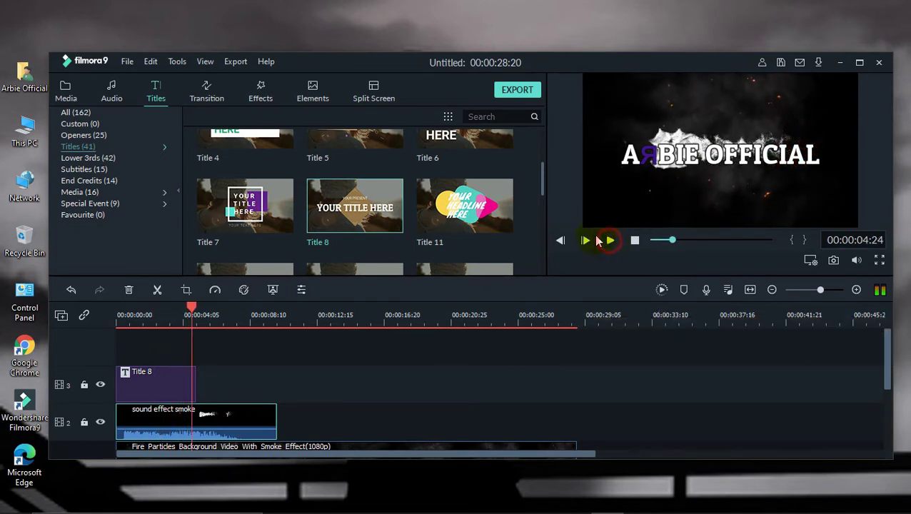
- Swap the clip order so the sound effect smoke sits on track 3 above Title 8 on track 2
{"action": "left_click_drag", "start_coordinate": [219, 416], "coordinate": [168, 405]}
{"action": "scroll", "coordinate": [198, 397], "scroll_direction": "down", "scroll_amount": 3}
{"action": "scroll", "coordinate": [193, 393], "scroll_direction": "up", "scroll_amount": 2}
{"action": "left_click_drag", "start_coordinate": [169, 355], "coordinate": [169, 382]}
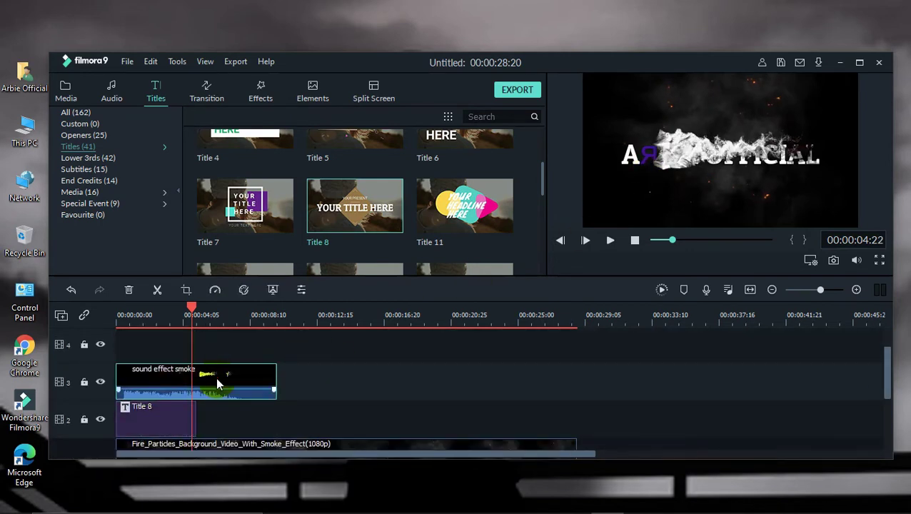
- Try moving the smoke clip slightly lower in the preview frame, and undo the move
{"action": "left_click", "coordinate": [749, 192]}
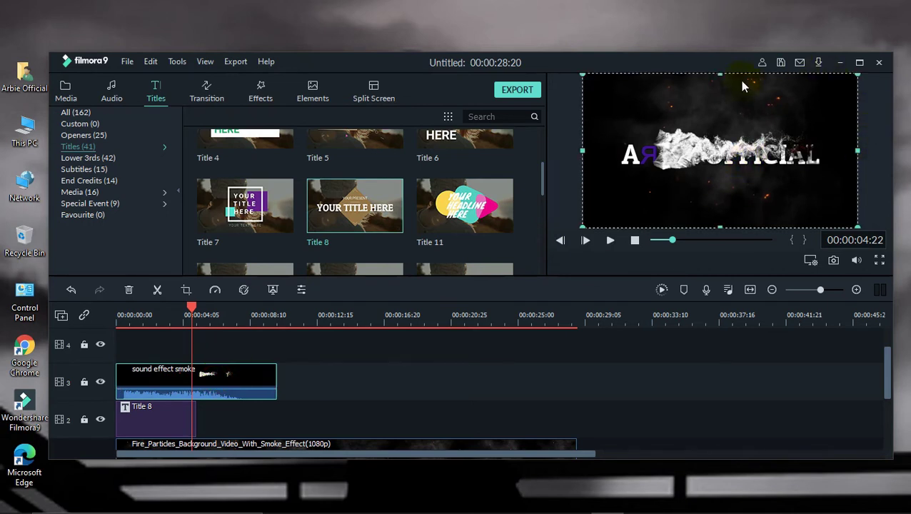
{"action": "left_click_drag", "start_coordinate": [741, 116], "coordinate": [741, 123]}
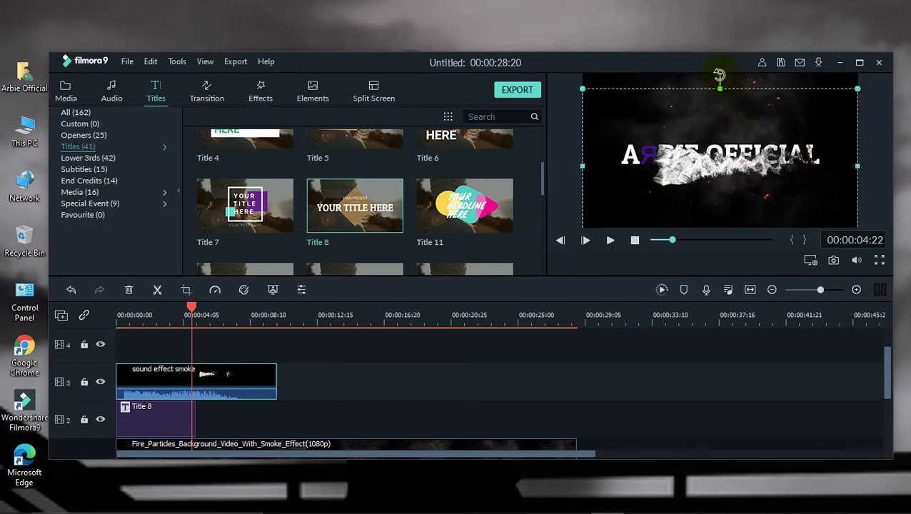
{"action": "mouse_move", "coordinate": [717, 75]}
{"action": "left_mouse_down"}
{"action": "mouse_move", "coordinate": [812, 93]}
{"action": "mouse_move", "coordinate": [717, 83]}
{"action": "left_mouse_up"}
{"action": "key", "text": "ctrl+z"}
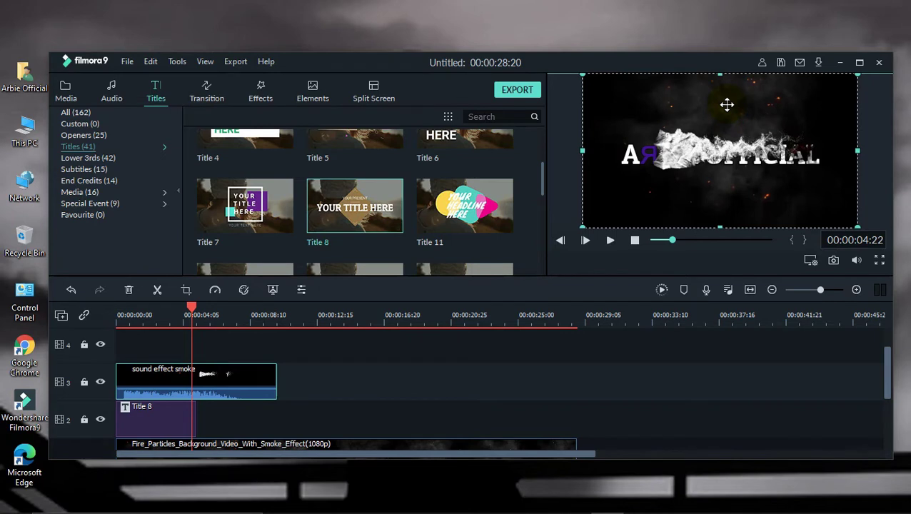
{"action": "left_click", "coordinate": [694, 133]}
- Shift Title 8 along track 2 to start at the playhead near 00:00:04:22 and play the intro to about 00:00:07:18
{"action": "double_click", "coordinate": [152, 418]}
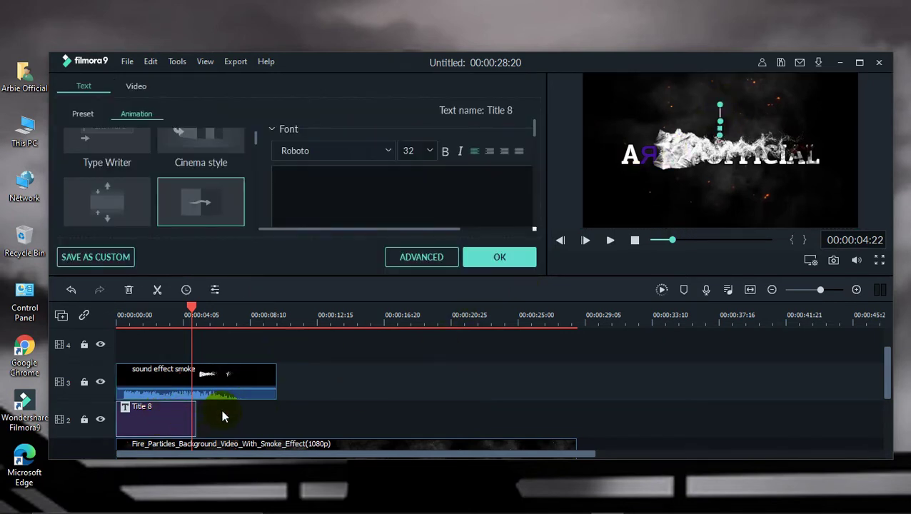
{"action": "left_click_drag", "start_coordinate": [159, 417], "coordinate": [246, 412]}
{"action": "left_click", "coordinate": [634, 240]}
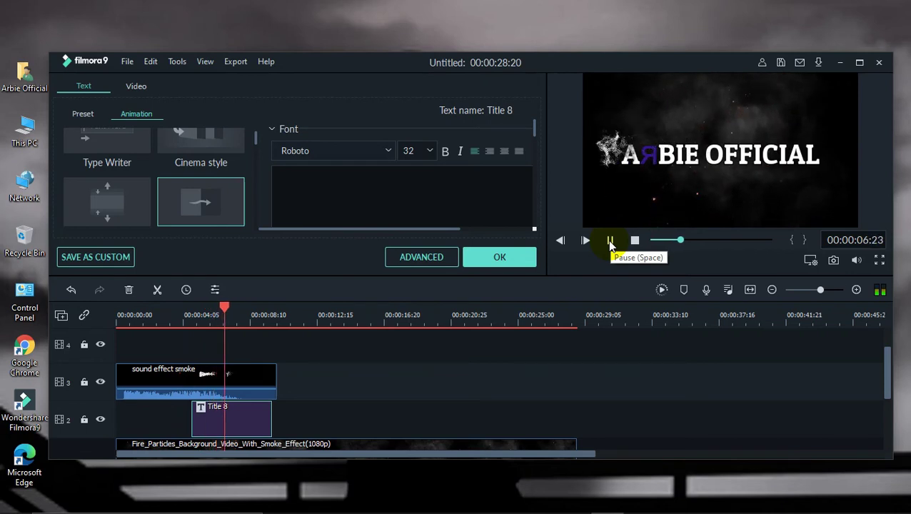
{"action": "left_click", "coordinate": [610, 241]}
- Try moving the smoke clip down to about the middle of the preview frame, and restore its original position
{"action": "left_click", "coordinate": [710, 148]}
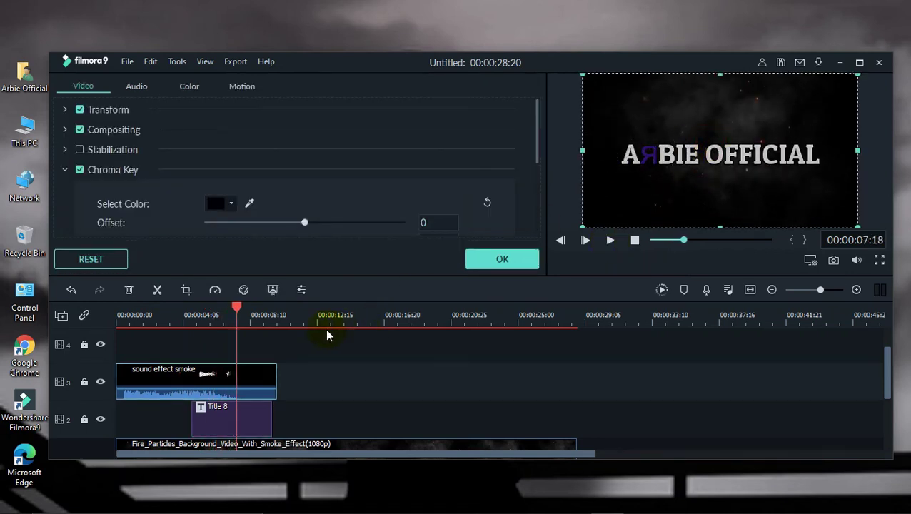
{"action": "left_click_drag", "start_coordinate": [720, 75], "coordinate": [722, 111]}
{"action": "left_click_drag", "start_coordinate": [721, 151], "coordinate": [719, 251]}
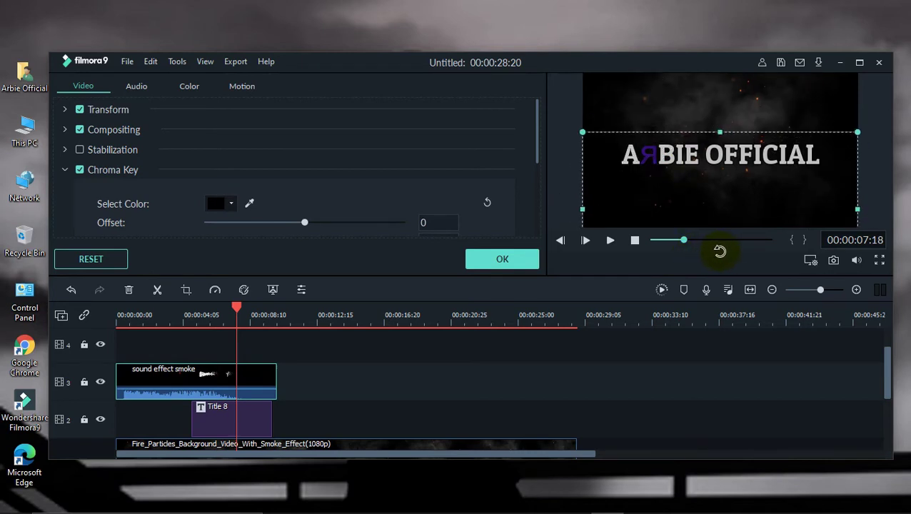
{"action": "left_click", "coordinate": [714, 133]}
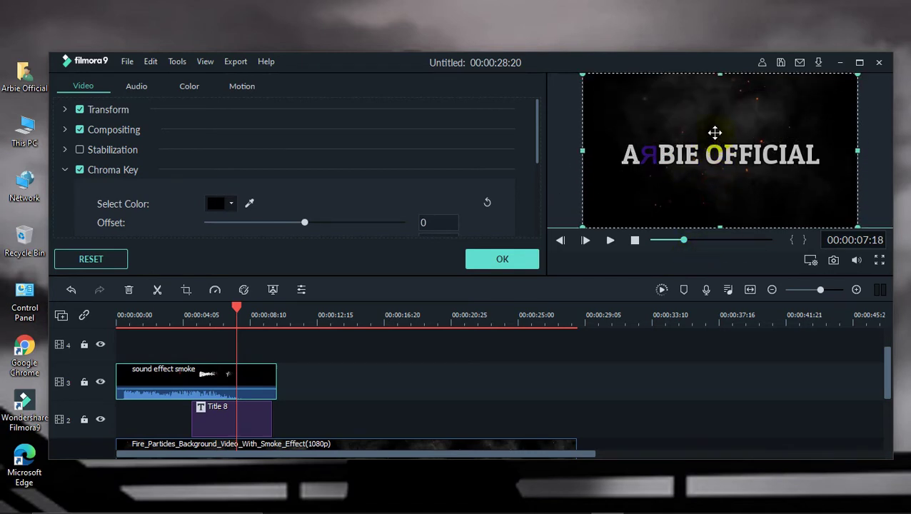
- Replay the intro to check the title timing against the smoke, closing the smoke clip's settings
{"action": "left_click", "coordinate": [634, 241]}
{"action": "left_click", "coordinate": [610, 241]}
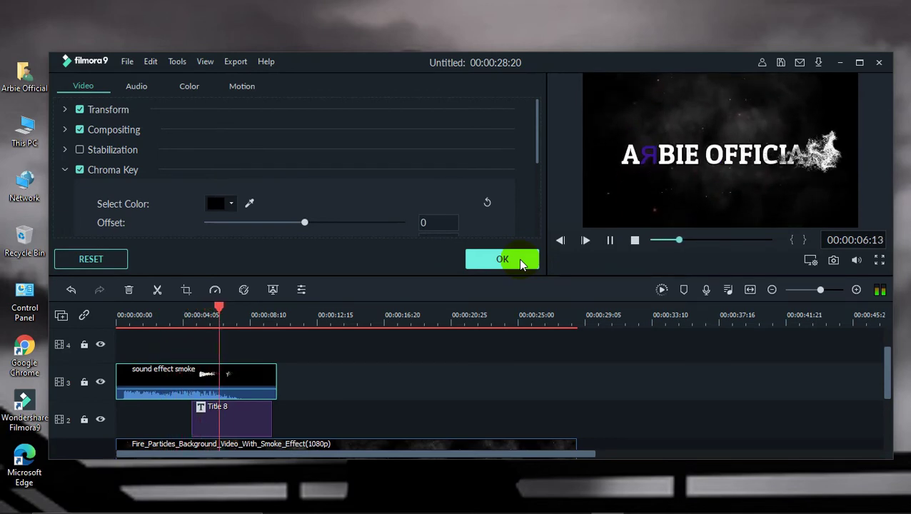
{"action": "left_click", "coordinate": [521, 263]}
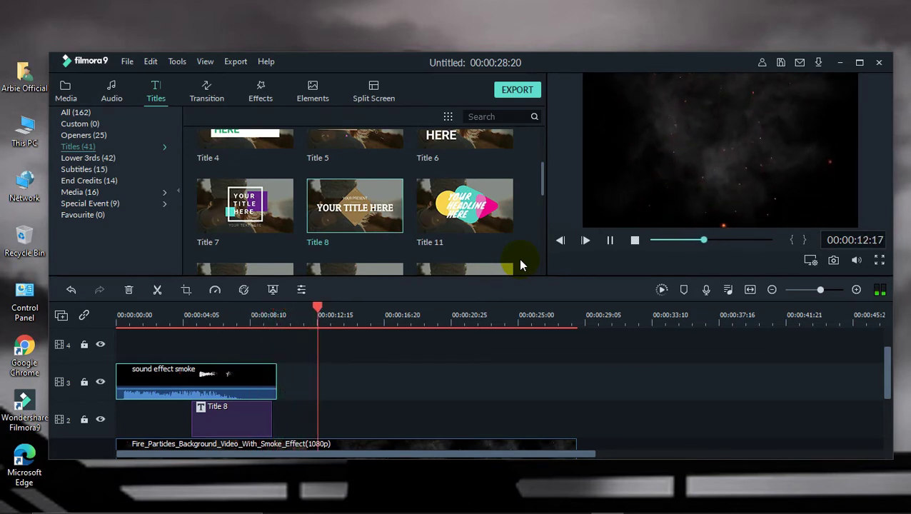
{"action": "left_click", "coordinate": [634, 241]}
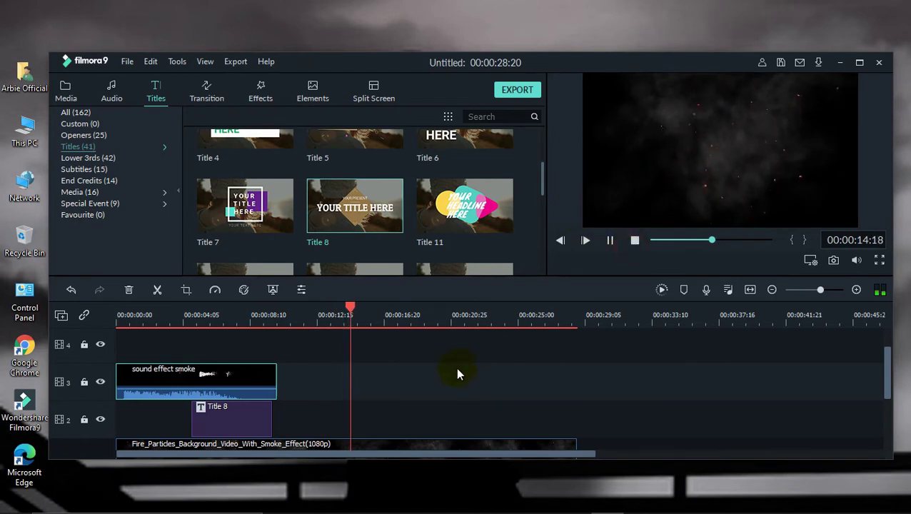
- Replay the intro to about 00:00:04:23 and shift Title 8 about one second earlier on track 2
{"action": "left_click", "coordinate": [635, 241]}
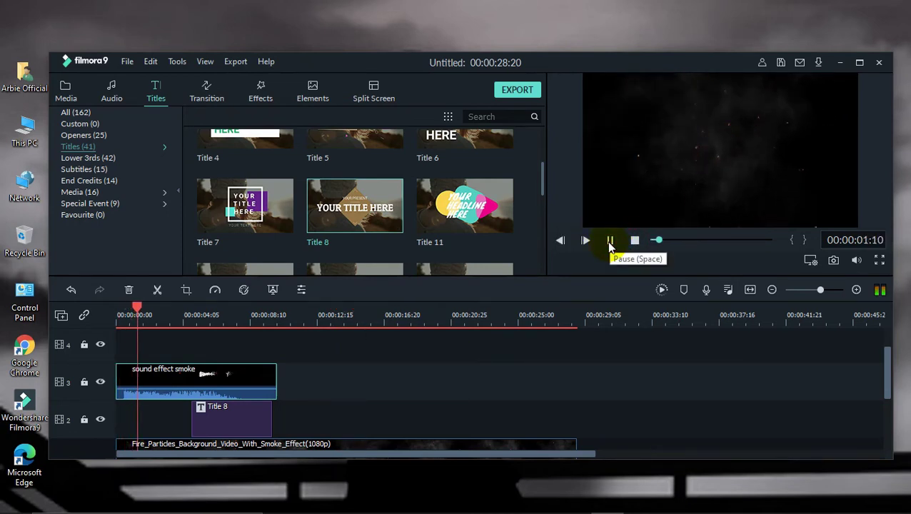
{"action": "left_click", "coordinate": [610, 243]}
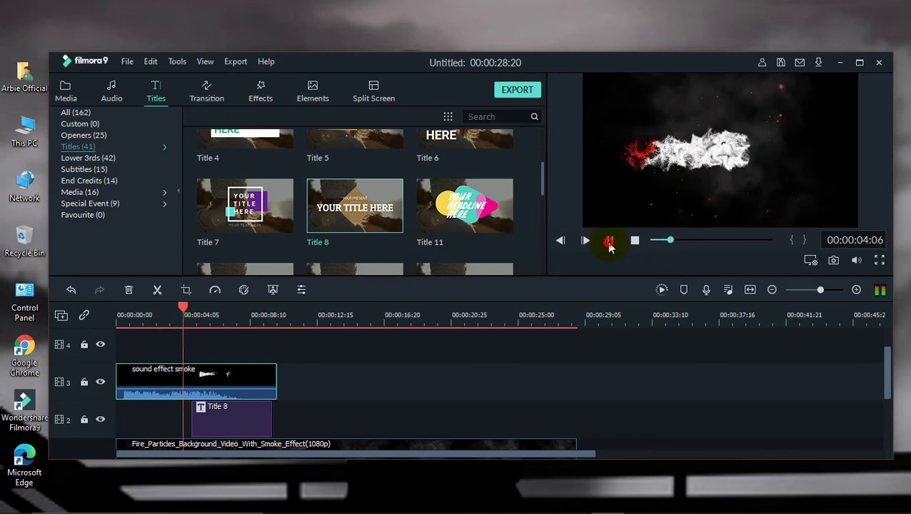
{"action": "left_click", "coordinate": [610, 242]}
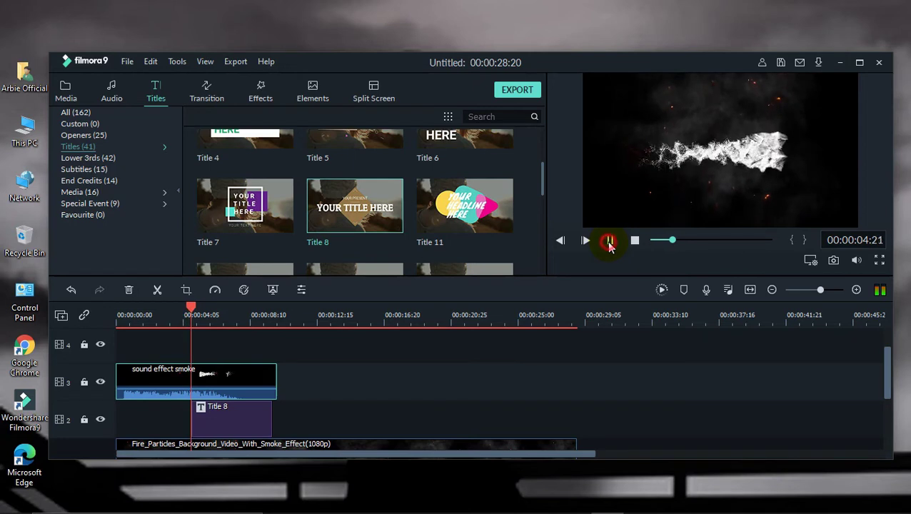
{"action": "left_click_drag", "start_coordinate": [215, 425], "coordinate": [196, 420]}
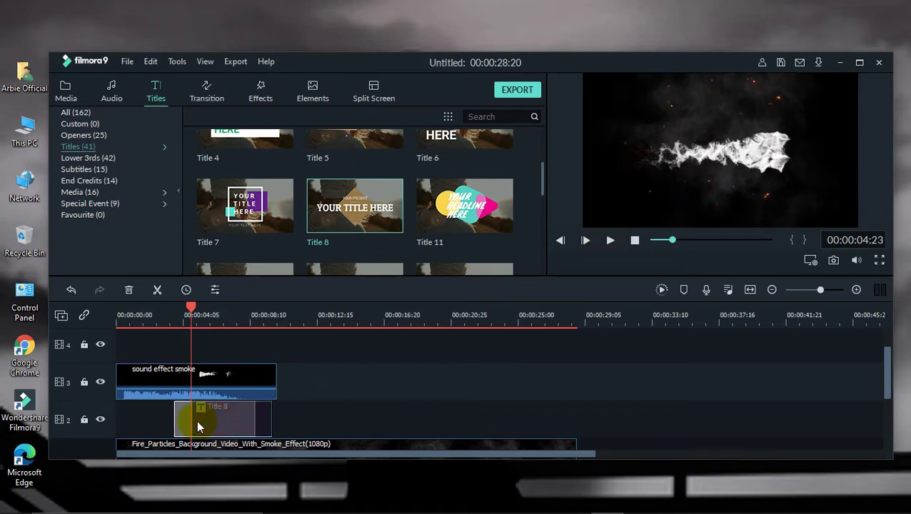
- Play the intro from the beginning to 00:00:07:22, pausing along the way to check the title timing against the smoke
{"action": "left_click", "coordinate": [634, 241]}
{"action": "left_click", "coordinate": [611, 242]}
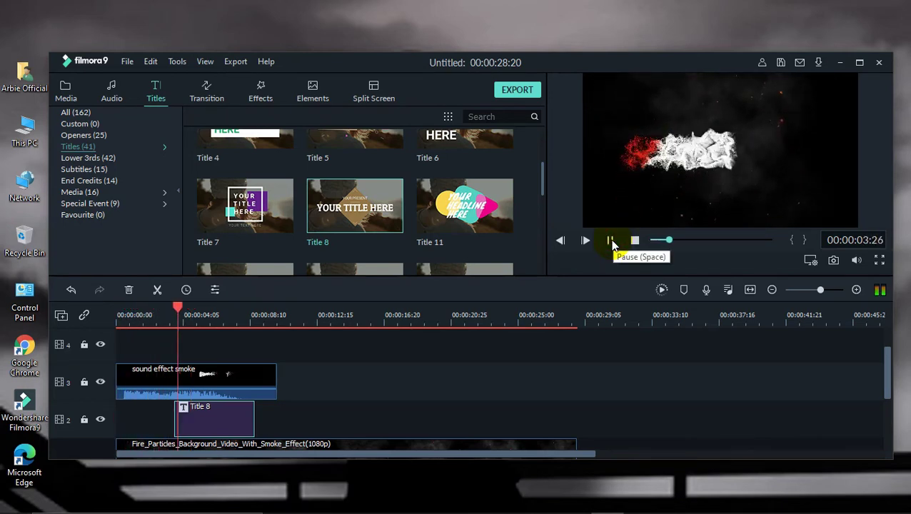
{"action": "left_click", "coordinate": [611, 241]}
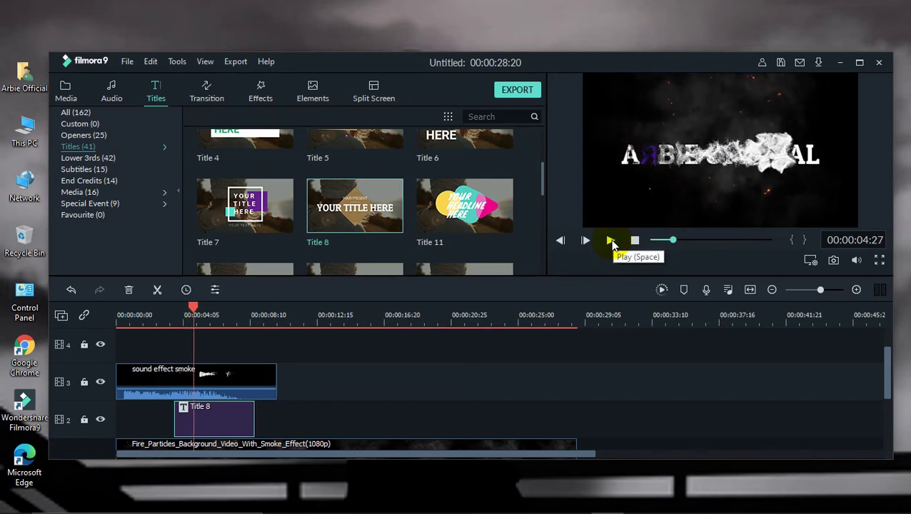
{"action": "left_click", "coordinate": [610, 241]}
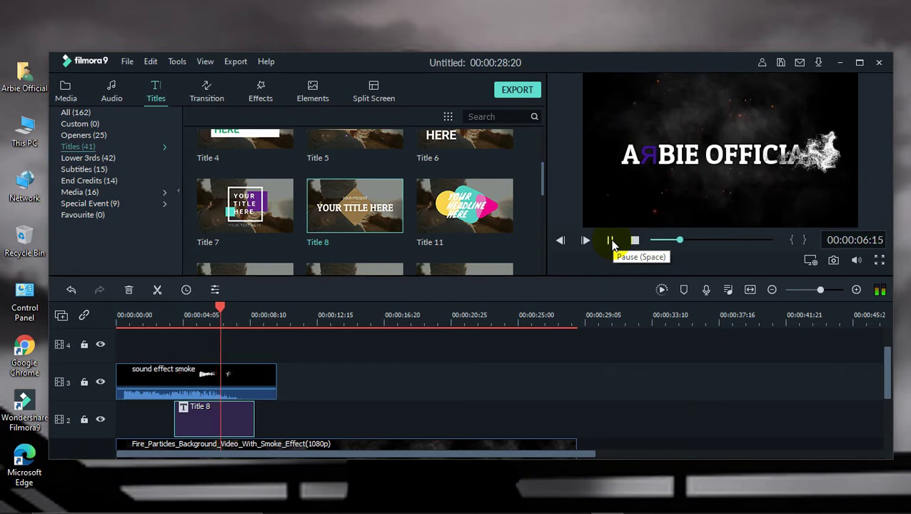
{"action": "left_click", "coordinate": [611, 242]}
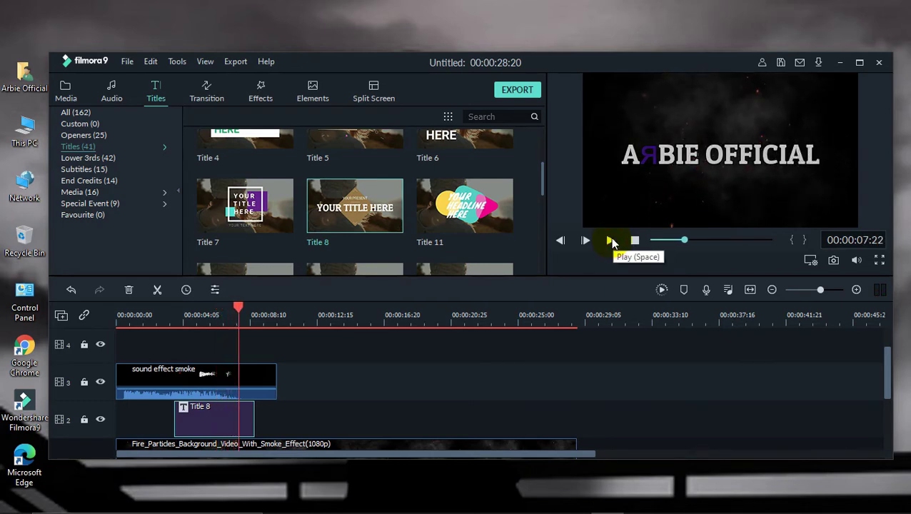
- Move the sound effect smoke clip upward in the preview frame and enlarge it slightly from its lower corner
{"action": "left_click", "coordinate": [253, 379]}
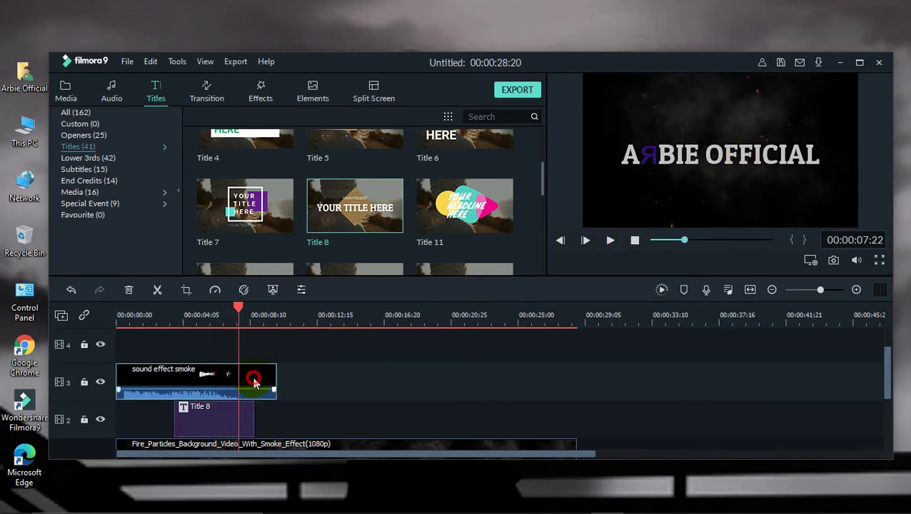
{"action": "left_click", "coordinate": [710, 185]}
{"action": "left_click_drag", "start_coordinate": [722, 73], "coordinate": [719, 55]}
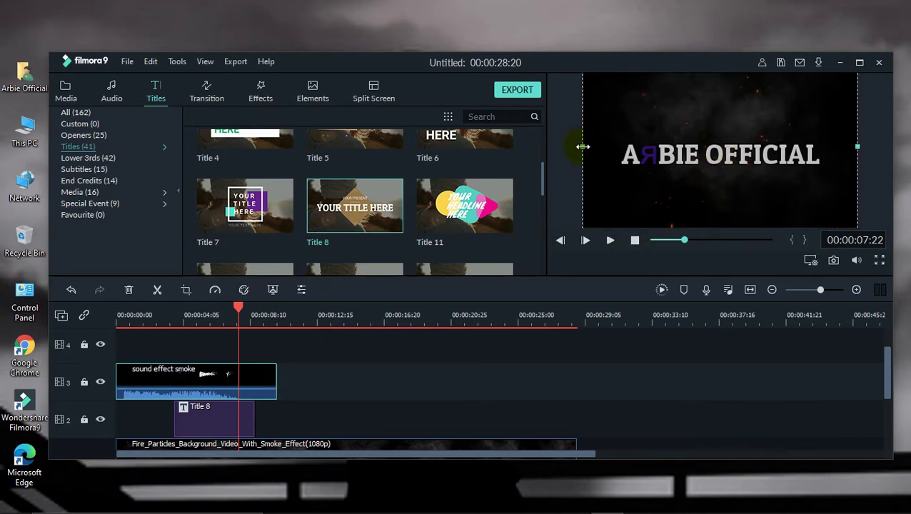
{"action": "left_click_drag", "start_coordinate": [684, 132], "coordinate": [682, 107]}
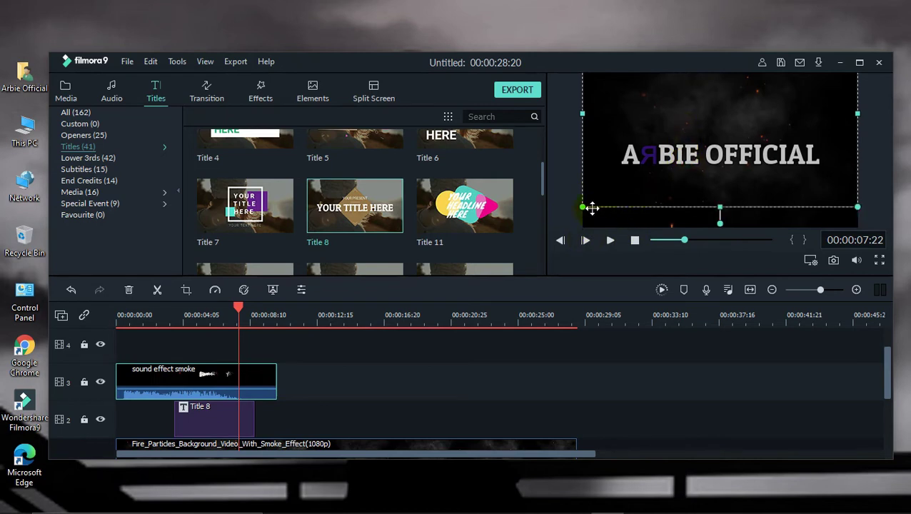
{"action": "left_click_drag", "start_coordinate": [583, 206], "coordinate": [574, 225]}
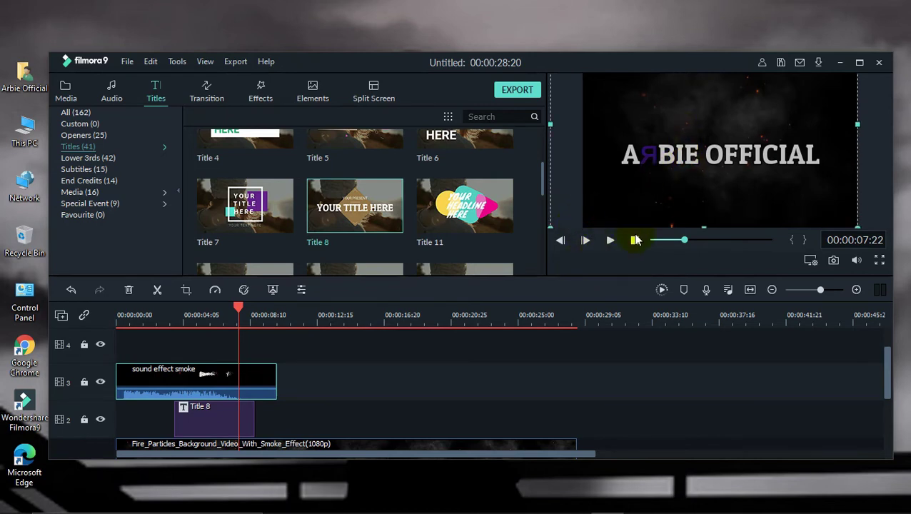
- Play the intro from the beginning to 00:00:03:01 and move the smoke clip slightly lower in the preview frame
{"action": "left_click", "coordinate": [635, 240]}
{"action": "left_click", "coordinate": [610, 242]}
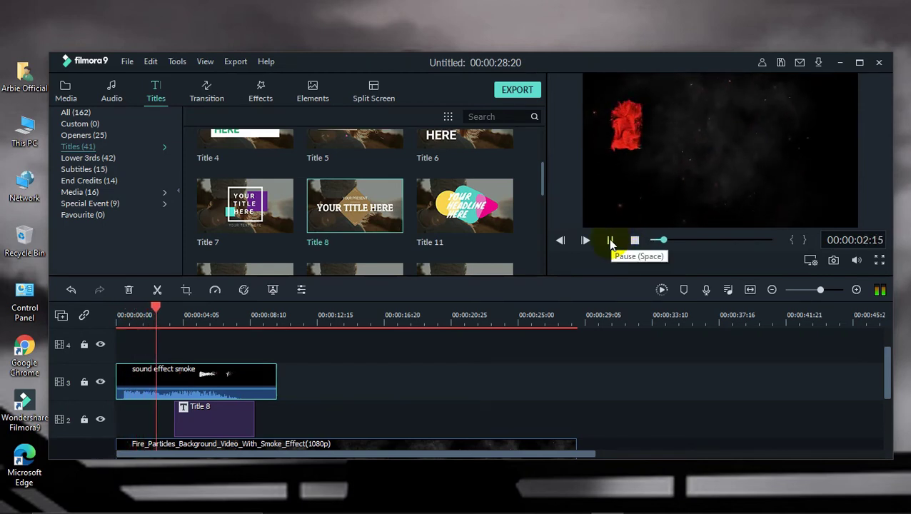
{"action": "left_click", "coordinate": [610, 240]}
{"action": "left_click", "coordinate": [708, 129]}
{"action": "left_click_drag", "start_coordinate": [684, 136], "coordinate": [690, 147]}
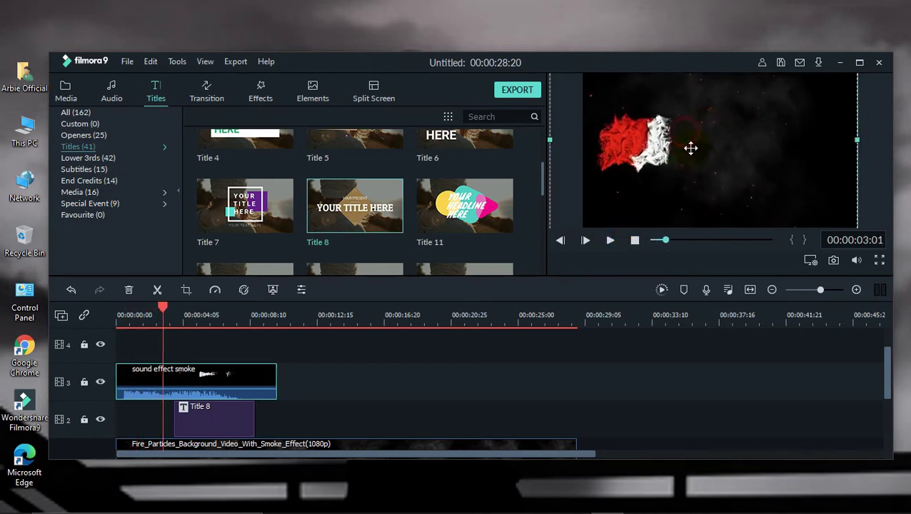
- Play on to 00:00:05:04 and reposition the smoke clip so the smoke covers the title text
{"action": "left_click", "coordinate": [610, 241]}
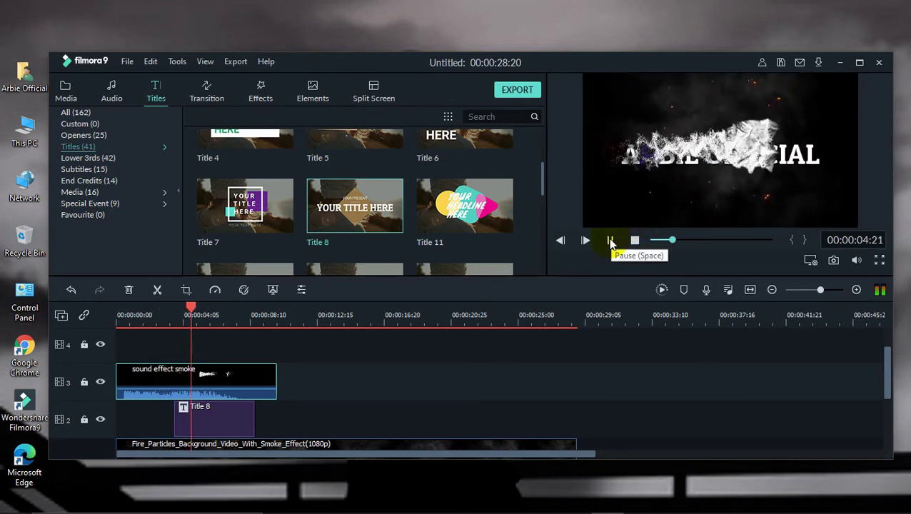
{"action": "left_click", "coordinate": [610, 241]}
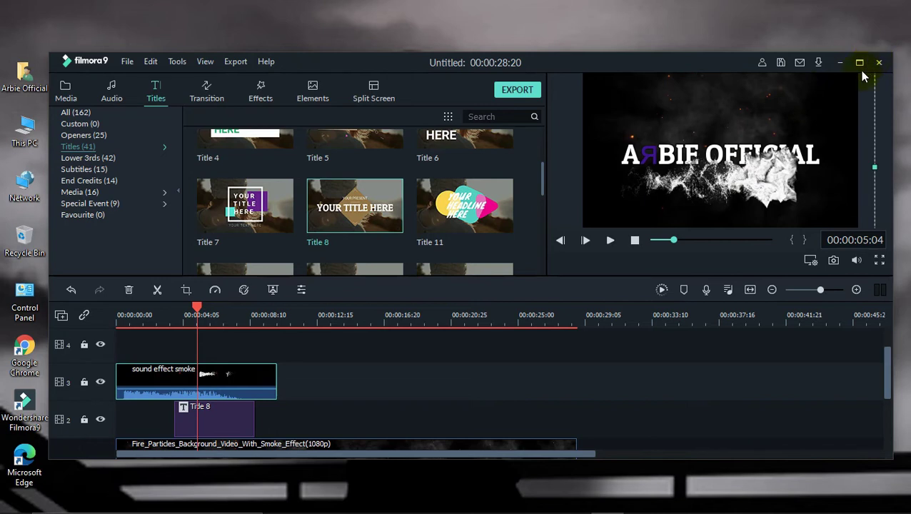
{"action": "left_click_drag", "start_coordinate": [765, 143], "coordinate": [766, 141]}
- Replay the intro from the beginning to 00:00:08:15 to check the smoke's new position over the title
{"action": "left_click", "coordinate": [635, 240]}
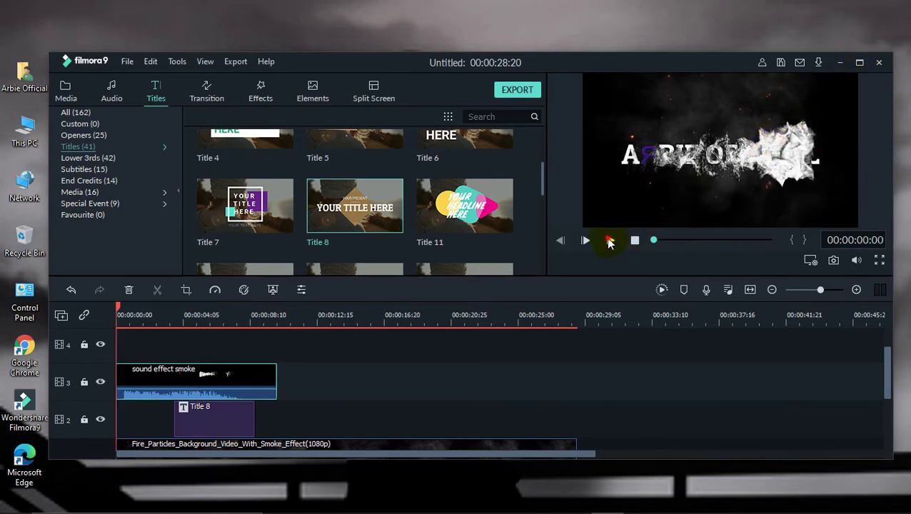
{"action": "left_click", "coordinate": [610, 241]}
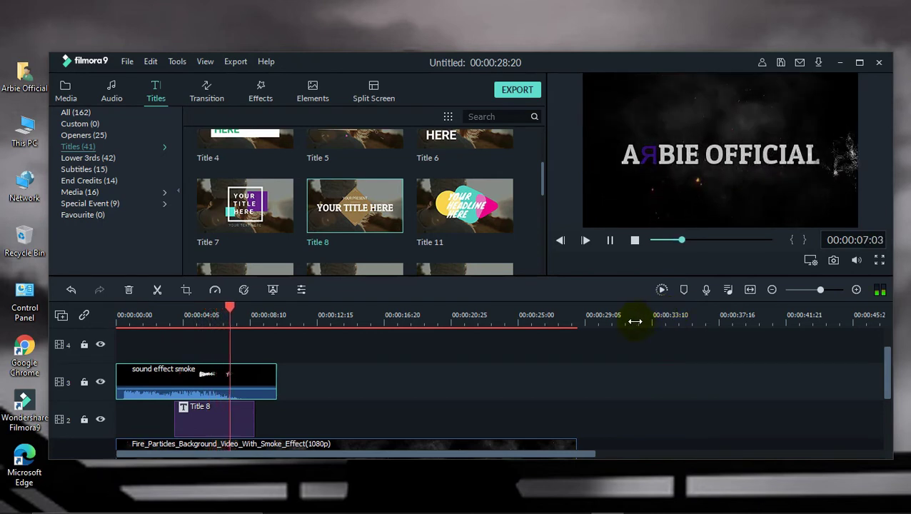
{"action": "left_click", "coordinate": [610, 240]}
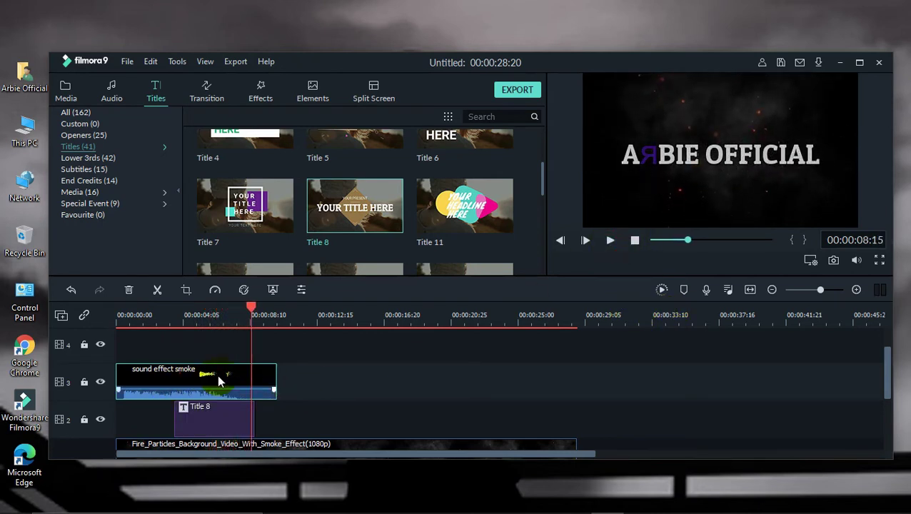
- Trim the end of the sound effect smoke clip to about 00:00:07:16 and replay the intro to 00:00:08:15
{"action": "left_click_drag", "start_coordinate": [277, 378], "coordinate": [236, 376]}
{"action": "left_click", "coordinate": [634, 240]}
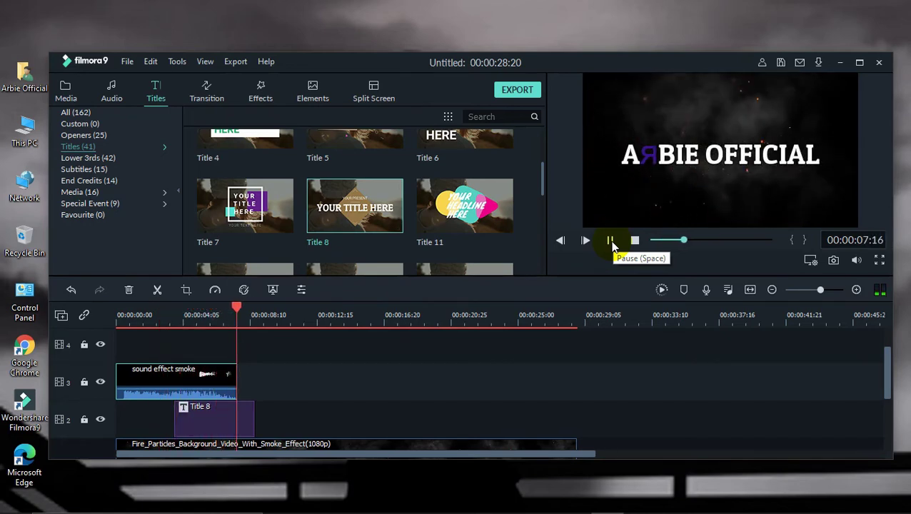
{"action": "left_click", "coordinate": [610, 241]}
- Trim the Fire_Particles background clip on track 1 to end together with the smoke clip, and select Title 8
{"action": "scroll", "coordinate": [371, 386], "scroll_direction": "down", "scroll_amount": 1}
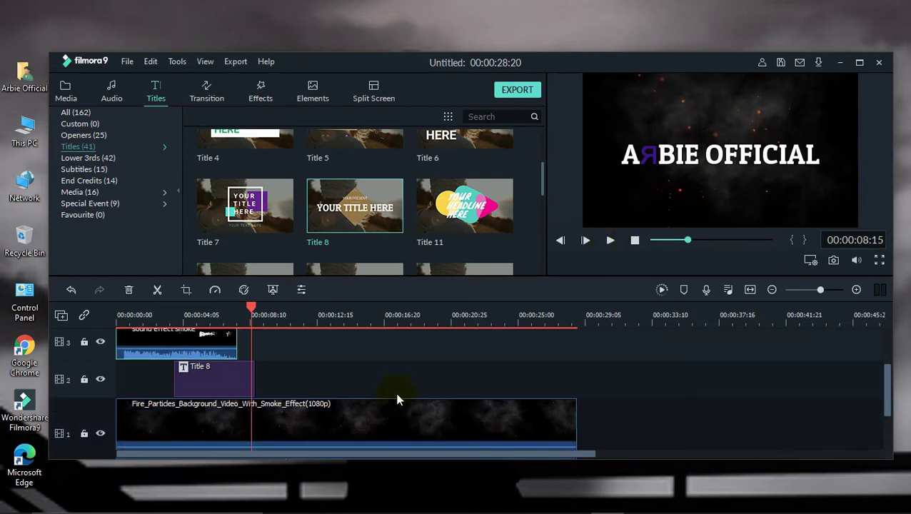
{"action": "left_click", "coordinate": [447, 418]}
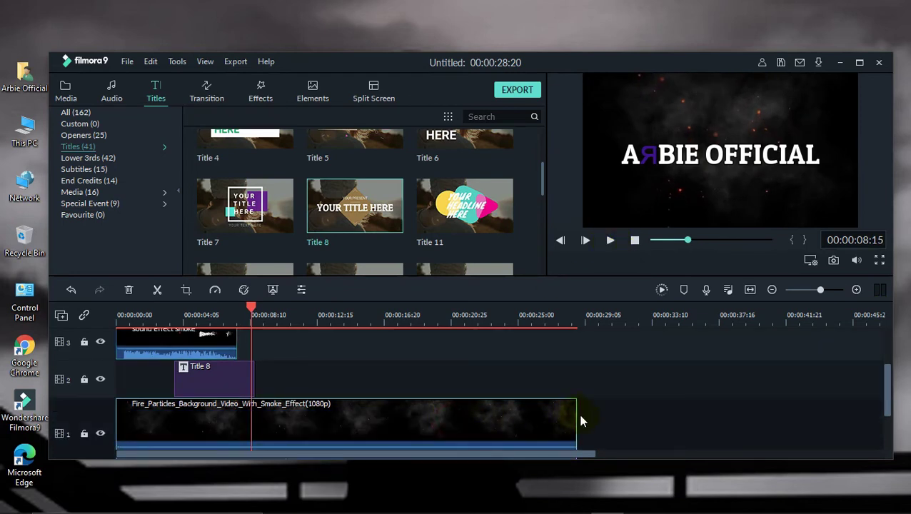
{"action": "left_click_drag", "start_coordinate": [577, 414], "coordinate": [237, 410]}
{"action": "left_click", "coordinate": [259, 386]}
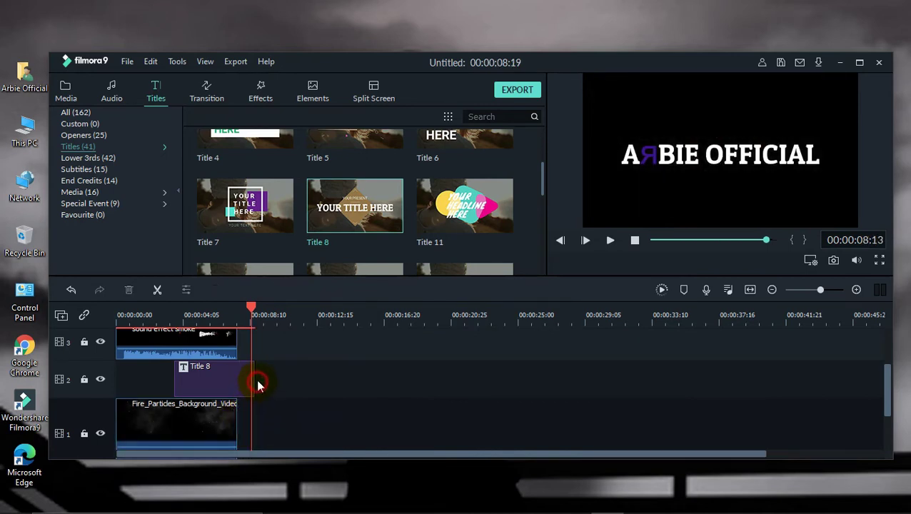
{"action": "left_click", "coordinate": [252, 381]}
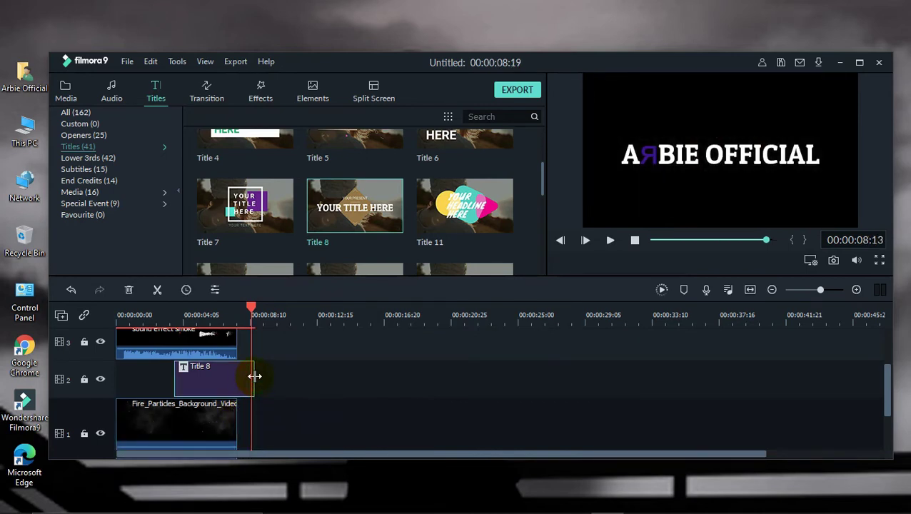
- Extend the Fire_Particles background clip and Title 8 so both end at about 00:00:09:18
{"action": "left_click", "coordinate": [232, 422]}
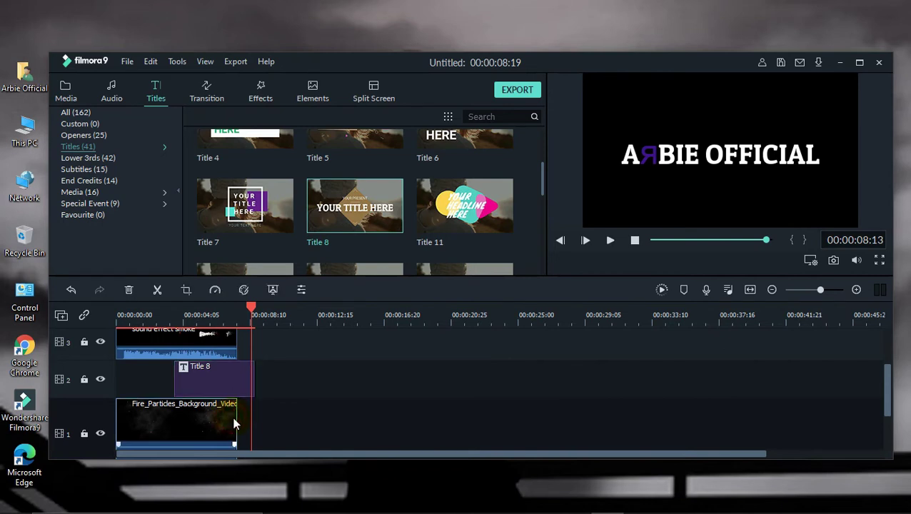
{"action": "left_click_drag", "start_coordinate": [236, 420], "coordinate": [269, 421]}
{"action": "left_click", "coordinate": [242, 369]}
{"action": "left_click_drag", "start_coordinate": [252, 374], "coordinate": [269, 376]}
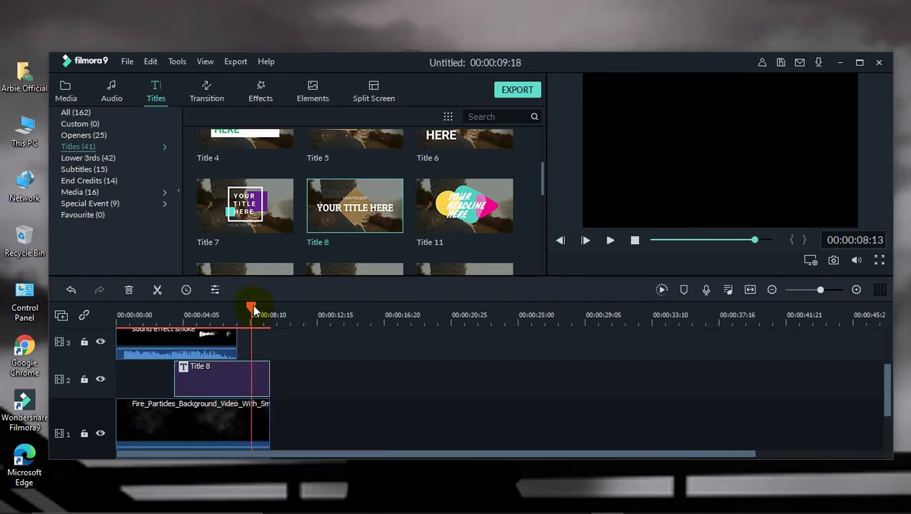
- Play the intro from the beginning to 00:00:08:28 to check the adjusted clip lengths
{"action": "left_click", "coordinate": [634, 240]}
{"action": "left_click", "coordinate": [608, 241]}
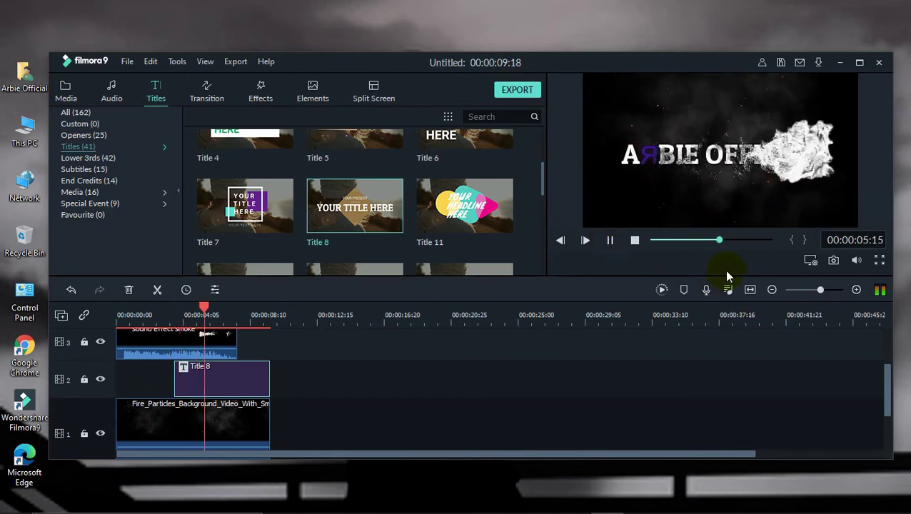
{"action": "left_click", "coordinate": [610, 241]}
{"action": "scroll", "coordinate": [337, 354], "scroll_direction": "up", "scroll_amount": 3}
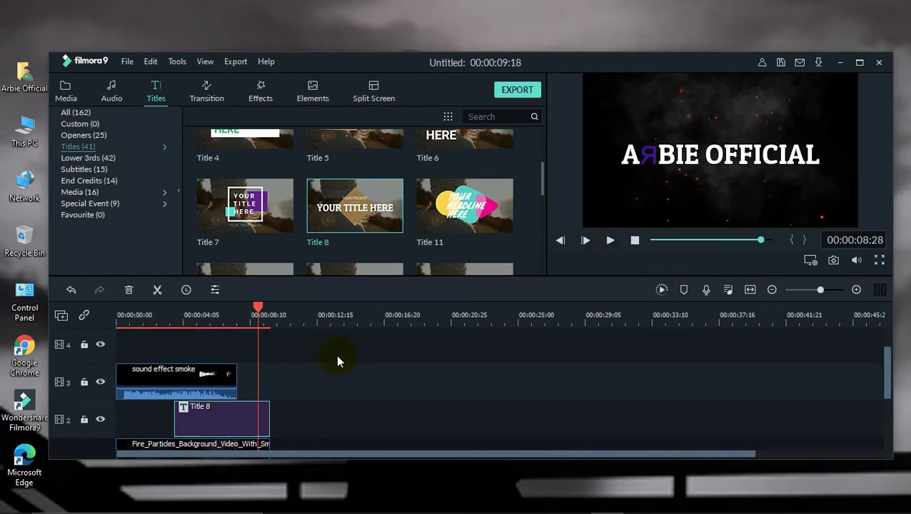
- Apply the Chromatic Aberration effect from the Distortion filters to the sound effect smoke clip
{"action": "left_click", "coordinate": [256, 93]}
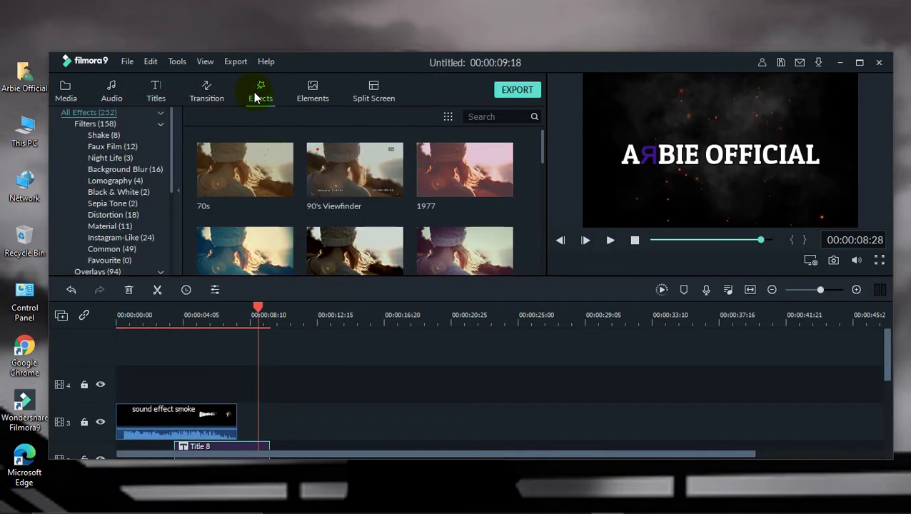
{"action": "left_click", "coordinate": [115, 136]}
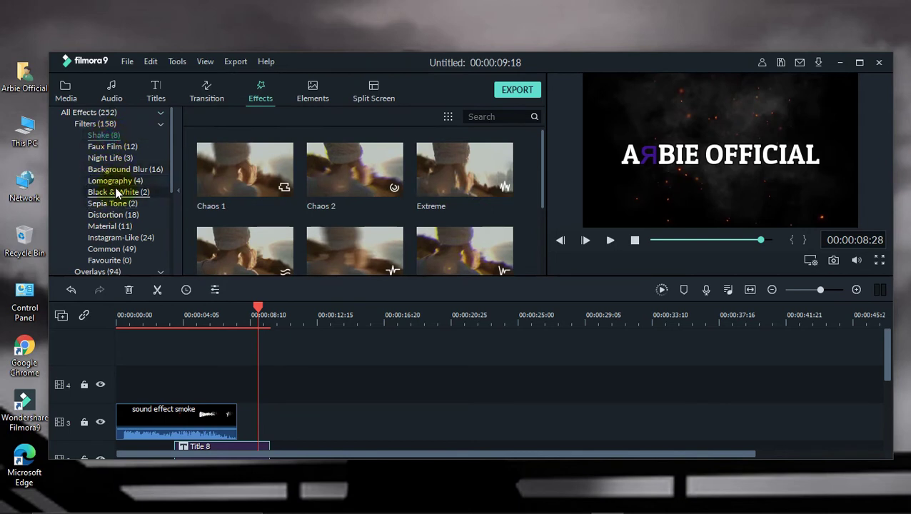
{"action": "left_click", "coordinate": [113, 215]}
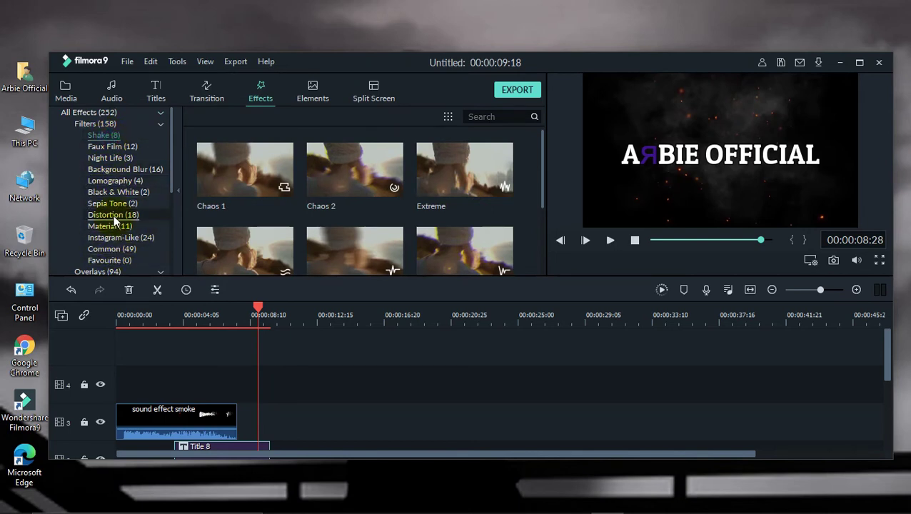
{"action": "left_click_drag", "start_coordinate": [381, 184], "coordinate": [237, 417]}
{"action": "scroll", "coordinate": [272, 413], "scroll_direction": "down", "scroll_amount": 2}
{"action": "scroll", "coordinate": [274, 411], "scroll_direction": "up", "scroll_amount": 1}
{"action": "scroll", "coordinate": [275, 409], "scroll_direction": "down", "scroll_amount": 4}
{"action": "scroll", "coordinate": [276, 407], "scroll_direction": "up", "scroll_amount": 3}
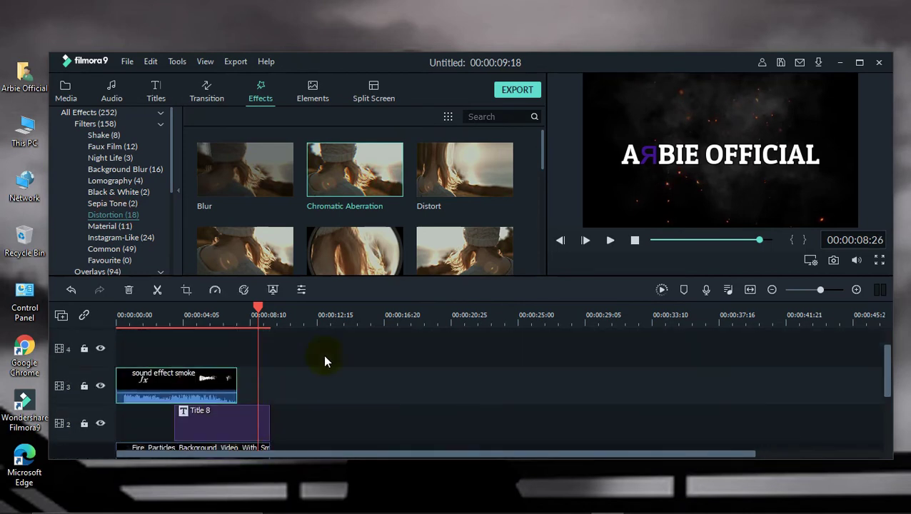
- Add a Chromatic Aberration effect clip on track 3 directly after the smoke clip, trimmed to end with Title 8
{"action": "left_click_drag", "start_coordinate": [380, 170], "coordinate": [241, 383]}
{"action": "left_click_drag", "start_coordinate": [303, 383], "coordinate": [269, 382]}
- Play the intro from the beginning to 00:00:05:04 to check the Chromatic Aberration effect on the smoke
{"action": "left_click", "coordinate": [632, 240]}
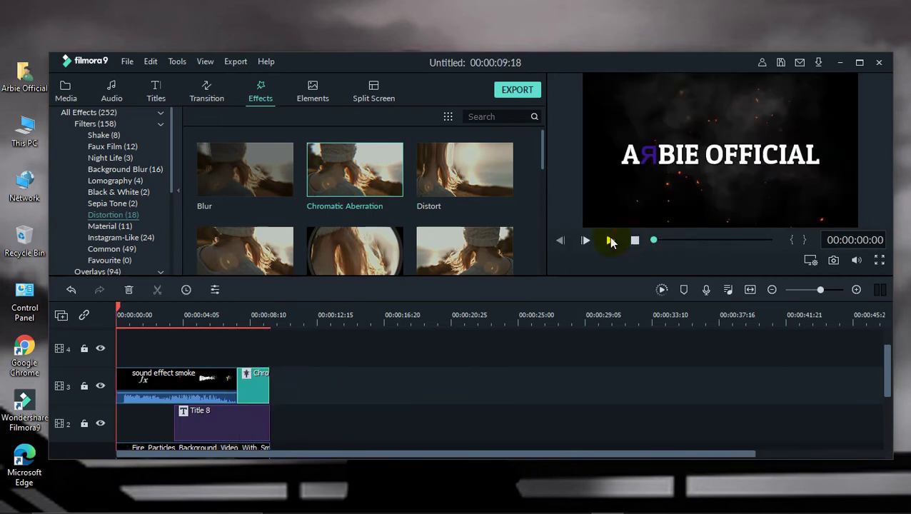
{"action": "left_click", "coordinate": [610, 241]}
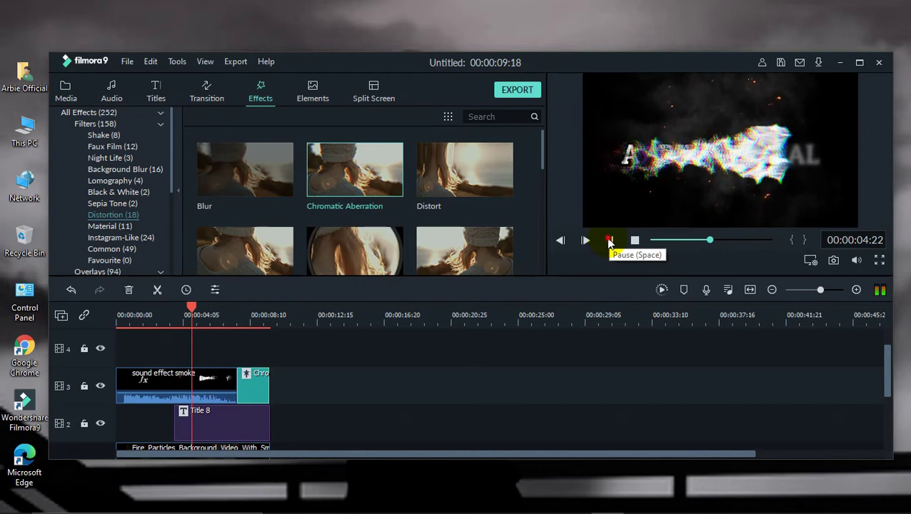
{"action": "left_click", "coordinate": [609, 241]}
{"action": "scroll", "coordinate": [439, 368], "scroll_direction": "down", "scroll_amount": 3}
{"action": "scroll", "coordinate": [316, 407], "scroll_direction": "up", "scroll_amount": 3}
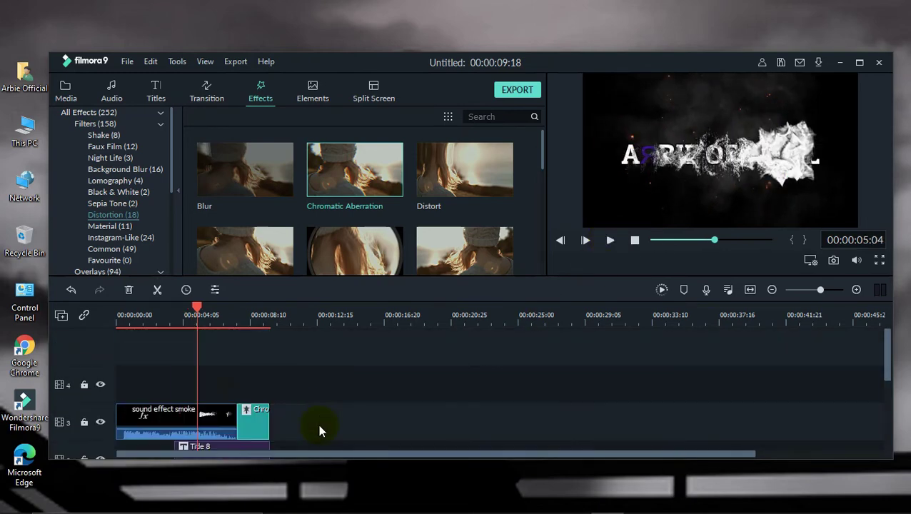
- Play the intro from the beginning to the end at 00:00:09:18 to check both Chromatic Aberration effects
{"action": "scroll", "coordinate": [316, 389], "scroll_direction": "down", "scroll_amount": 4}
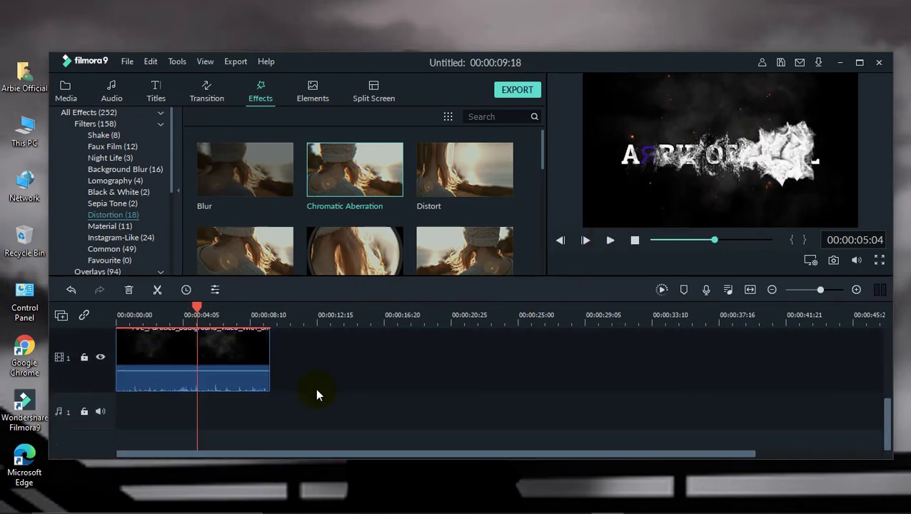
{"action": "scroll", "coordinate": [321, 400], "scroll_direction": "up", "scroll_amount": 3}
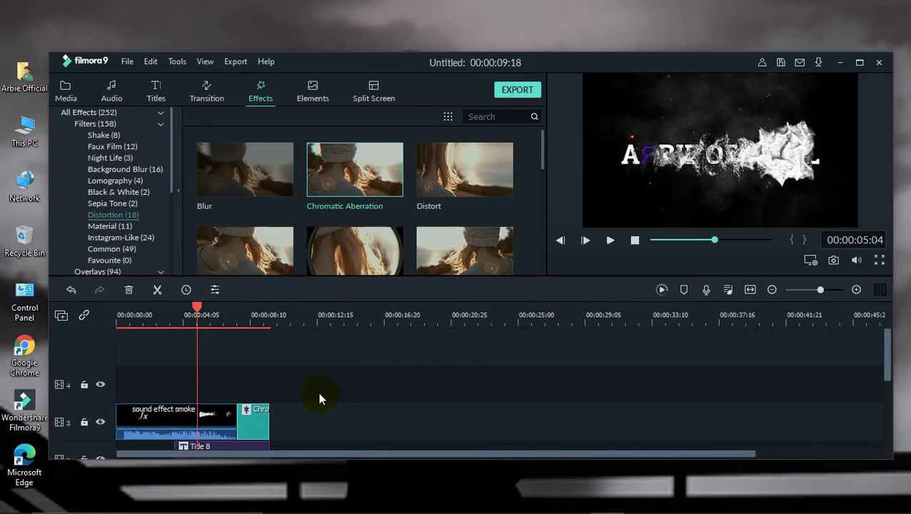
{"action": "left_click", "coordinate": [632, 240]}
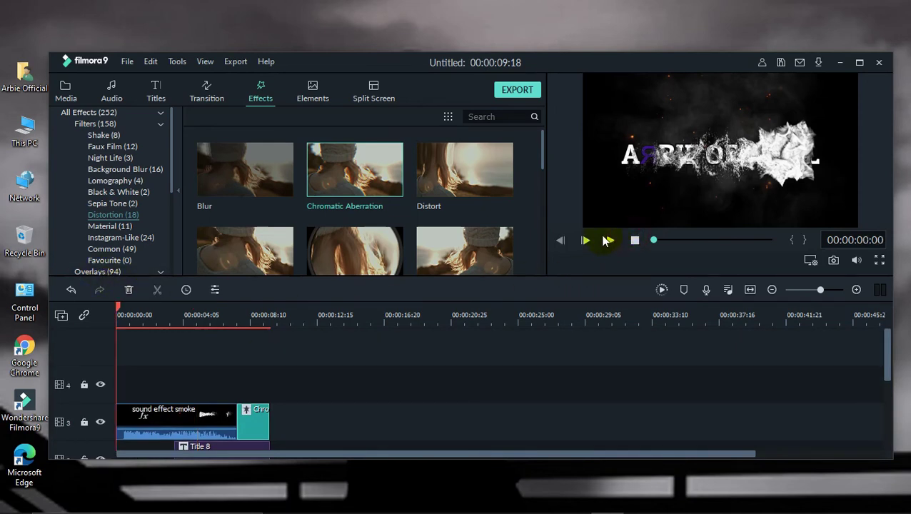
{"action": "left_click", "coordinate": [610, 242]}
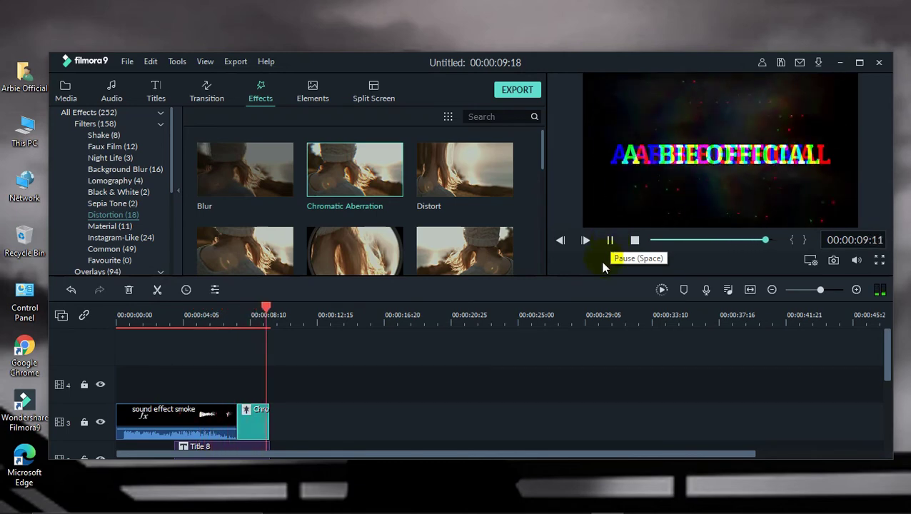
{"action": "scroll", "coordinate": [413, 387], "scroll_direction": "down", "scroll_amount": 5}
{"action": "scroll", "coordinate": [428, 389], "scroll_direction": "up", "scroll_amount": 3}
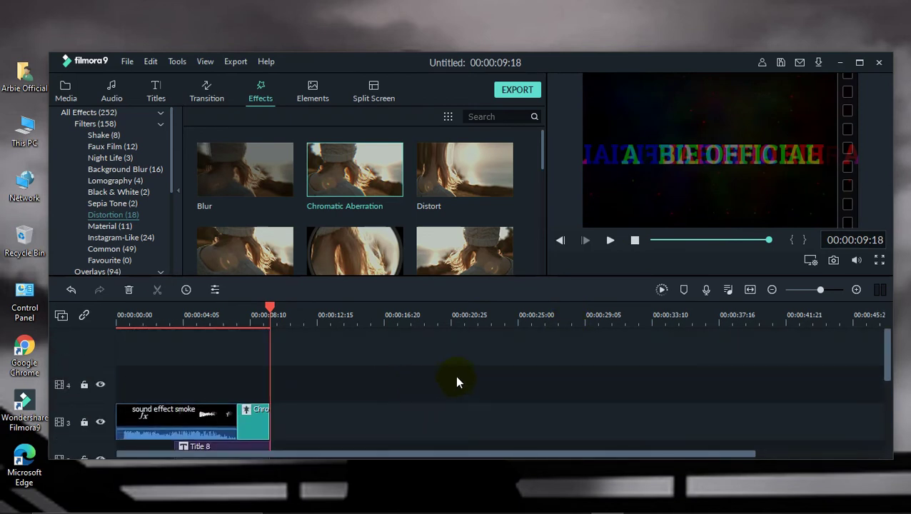
- Render the timeline preview for smooth playback and play the rendered intro from the beginning
{"action": "left_click", "coordinate": [662, 290]}
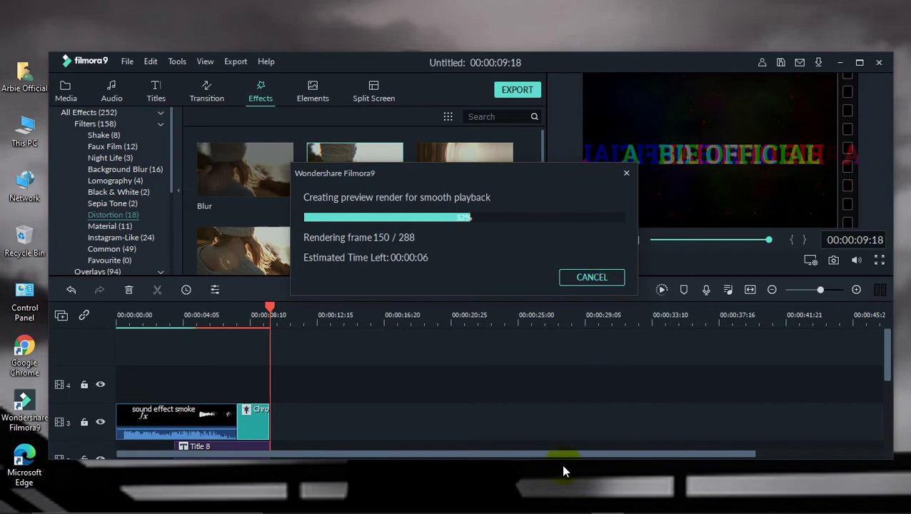
{"action": "mouse_move", "coordinate": [674, 509]}
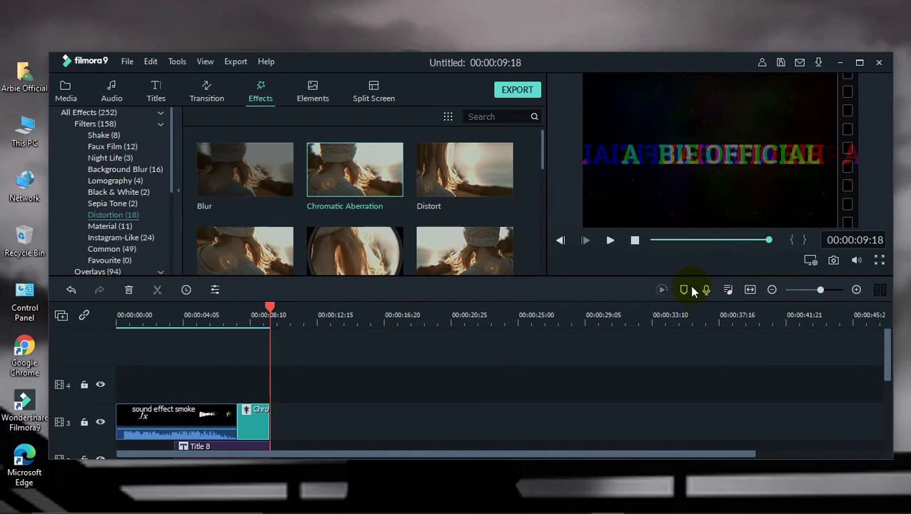
{"action": "left_click", "coordinate": [636, 241]}
{"action": "left_click", "coordinate": [610, 240]}
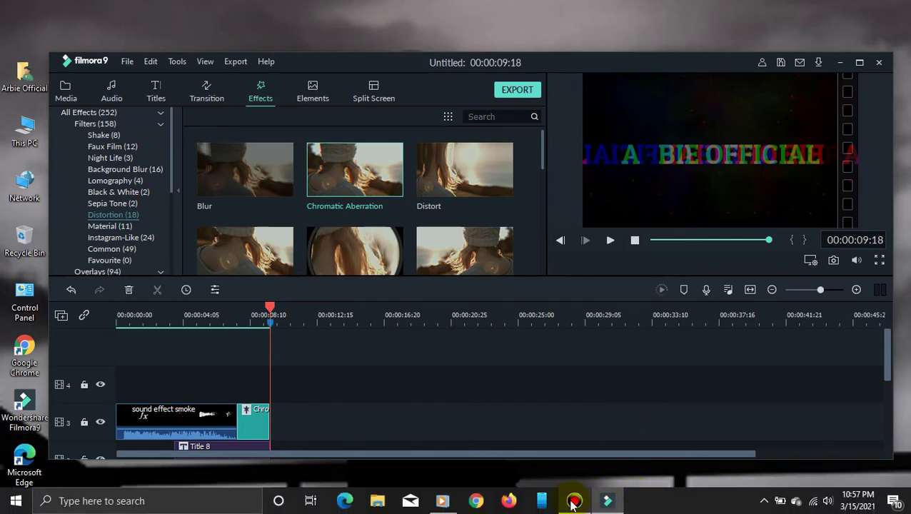
- Replay the rendered intro from the beginning past 00:00:06:17, and return the playhead to the start
{"action": "mouse_move", "coordinate": [578, 503]}
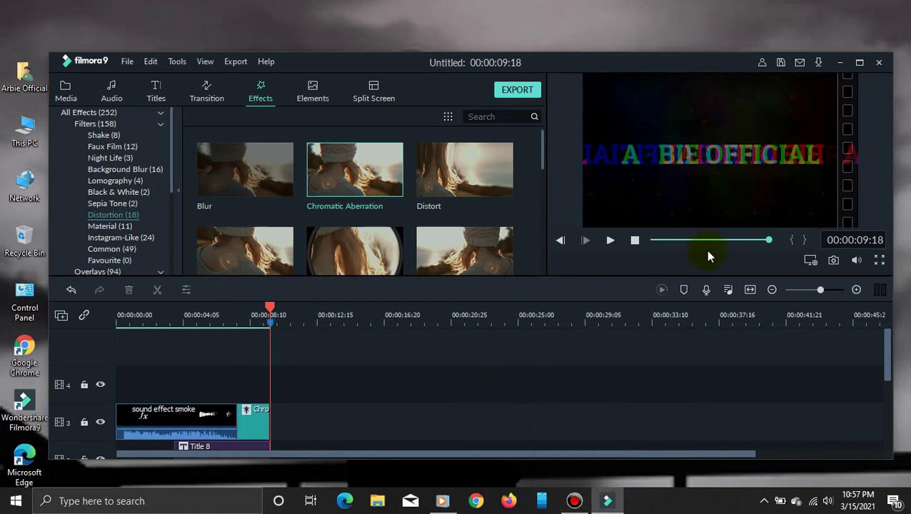
{"action": "left_click_drag", "start_coordinate": [887, 353], "coordinate": [888, 296]}
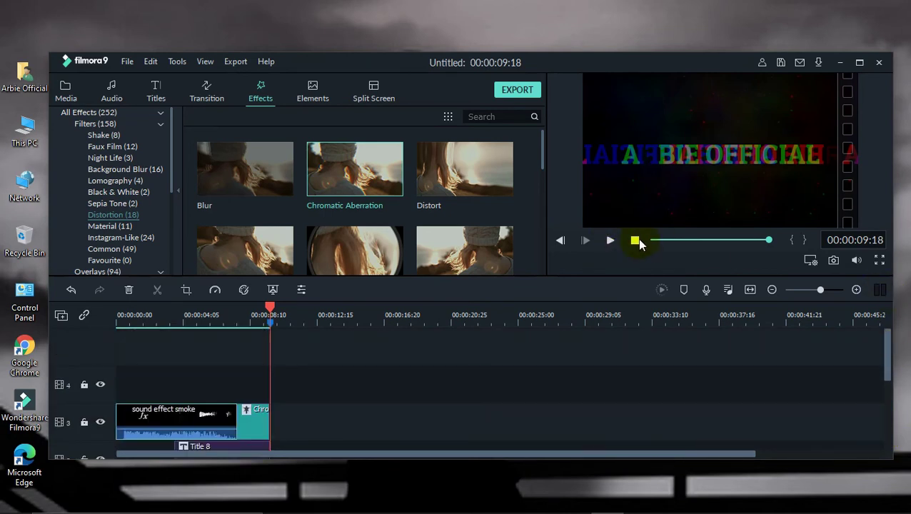
{"action": "left_click", "coordinate": [636, 242]}
{"action": "left_click", "coordinate": [610, 242]}
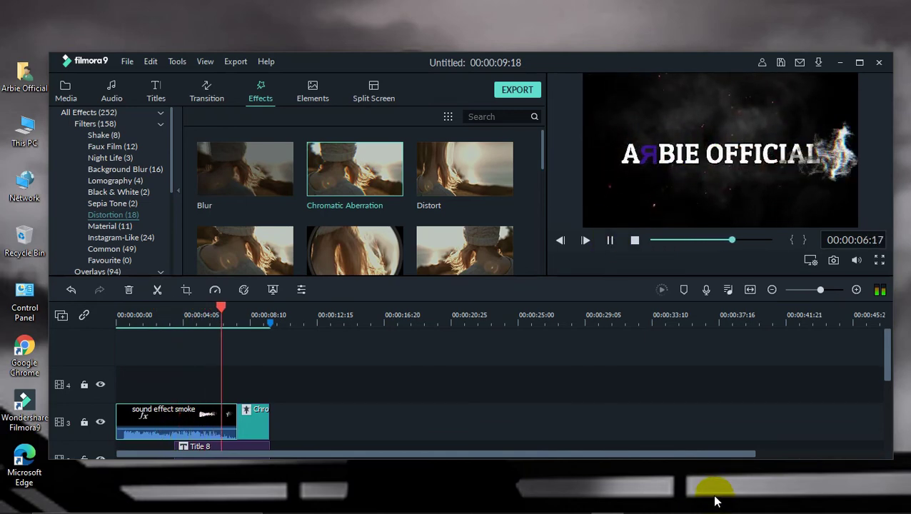
{"action": "left_click", "coordinate": [634, 239]}
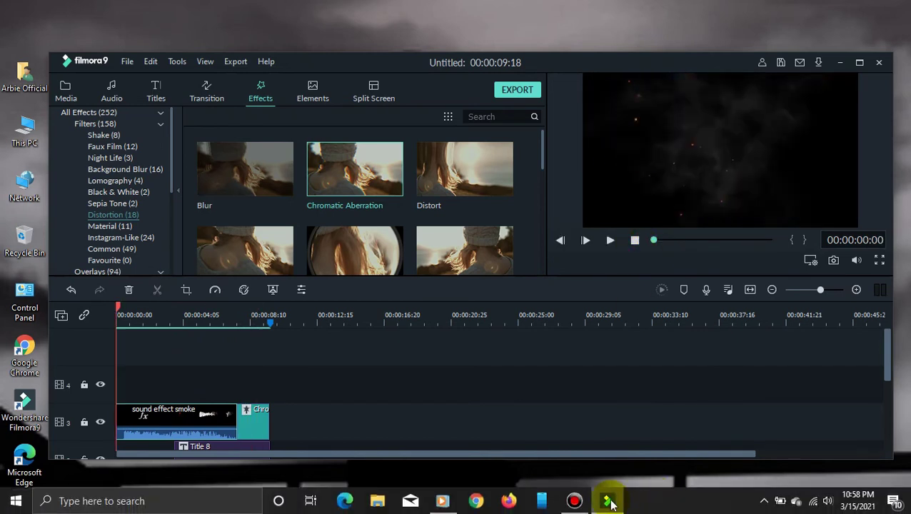
- Pause the background playback in Windows Media Player and replay the rendered intro with tracks 2 and 3 in view
{"action": "mouse_move", "coordinate": [443, 500]}
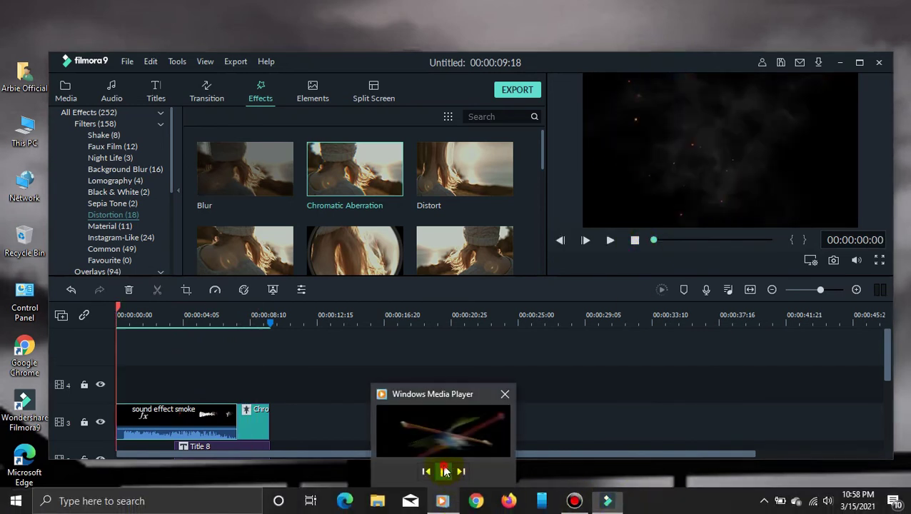
{"action": "left_click", "coordinate": [440, 390]}
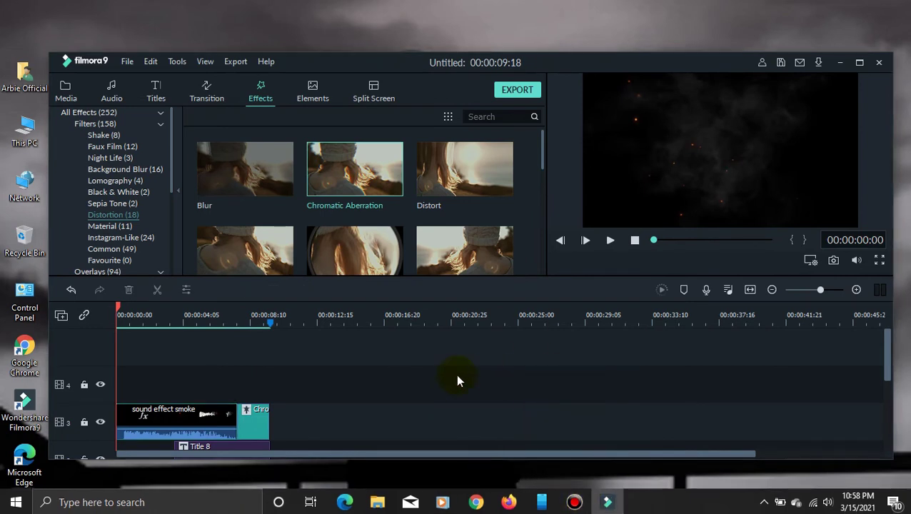
{"action": "scroll", "coordinate": [364, 412], "scroll_direction": "down", "scroll_amount": 1}
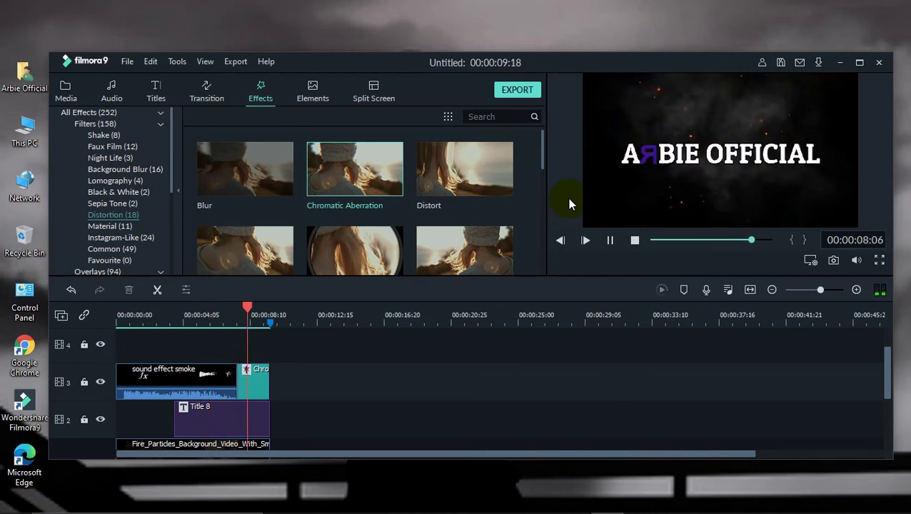
{"action": "left_click", "coordinate": [635, 240]}
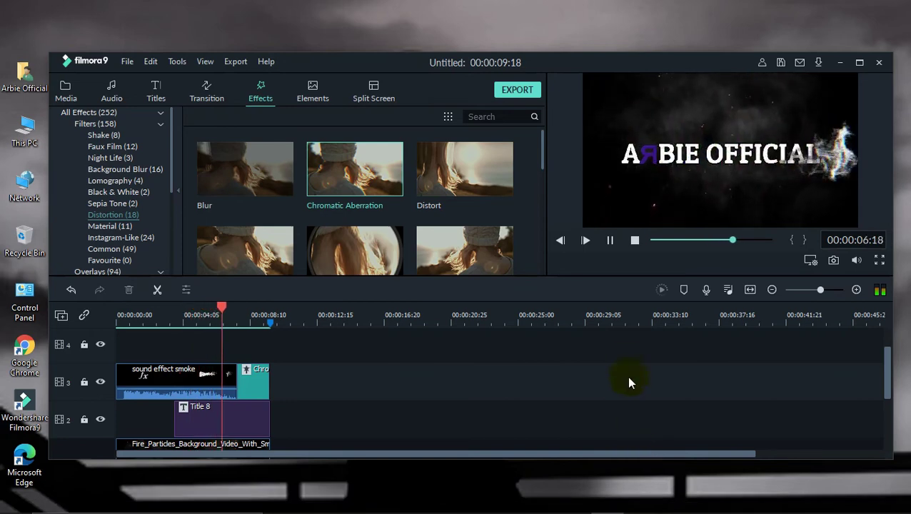
- Undo the Chromatic Aberration on the sound effect smoke clip and the effect clip added on track 3
{"action": "left_click", "coordinate": [184, 374]}
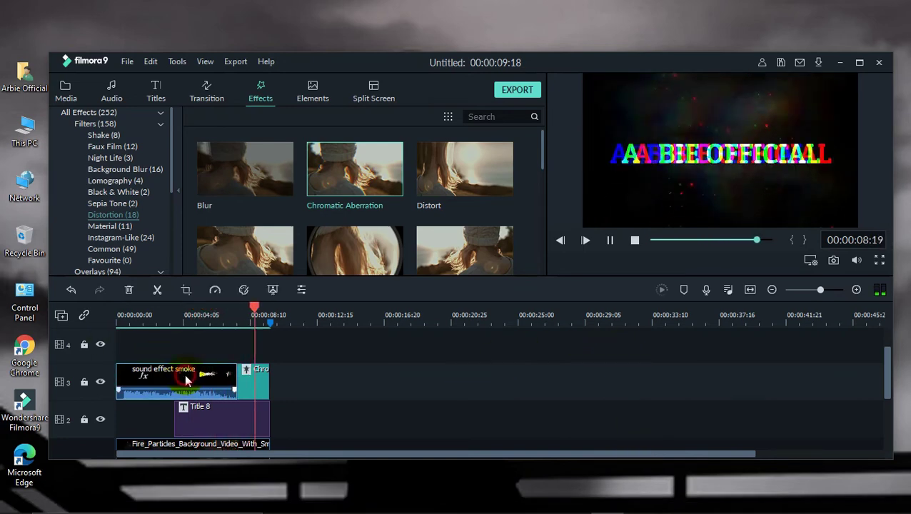
{"action": "left_click", "coordinate": [71, 289]}
{"action": "left_click", "coordinate": [72, 289]}
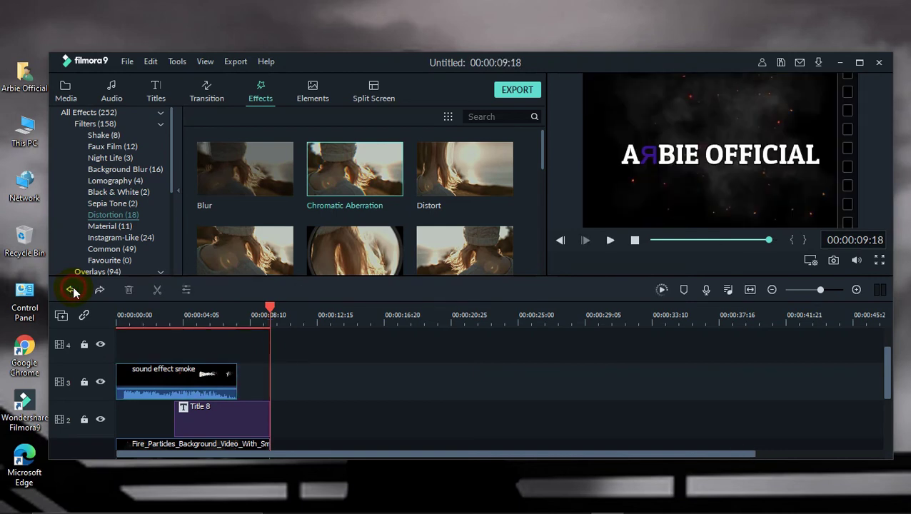
- Play the intro from the beginning past 00:00:07:06 to check the smoke without the Chromatic Aberration effect
{"action": "left_click", "coordinate": [634, 240]}
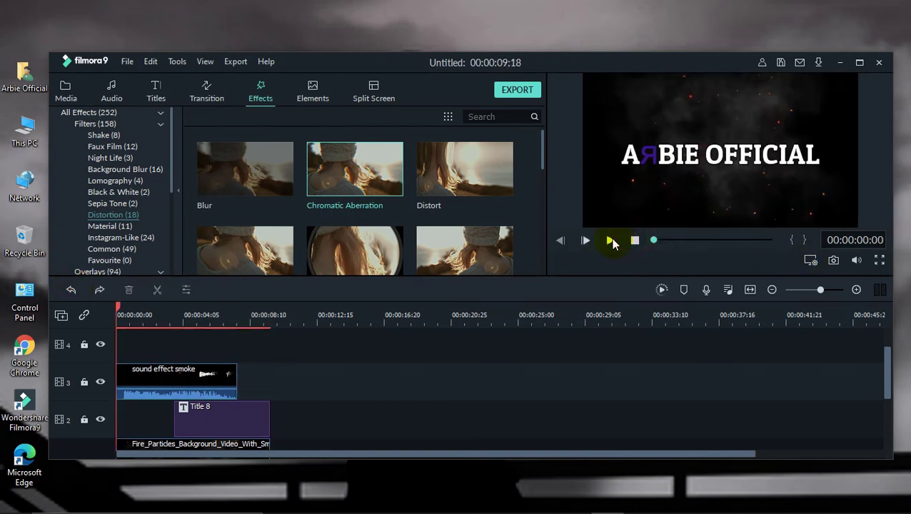
{"action": "left_click", "coordinate": [610, 241]}
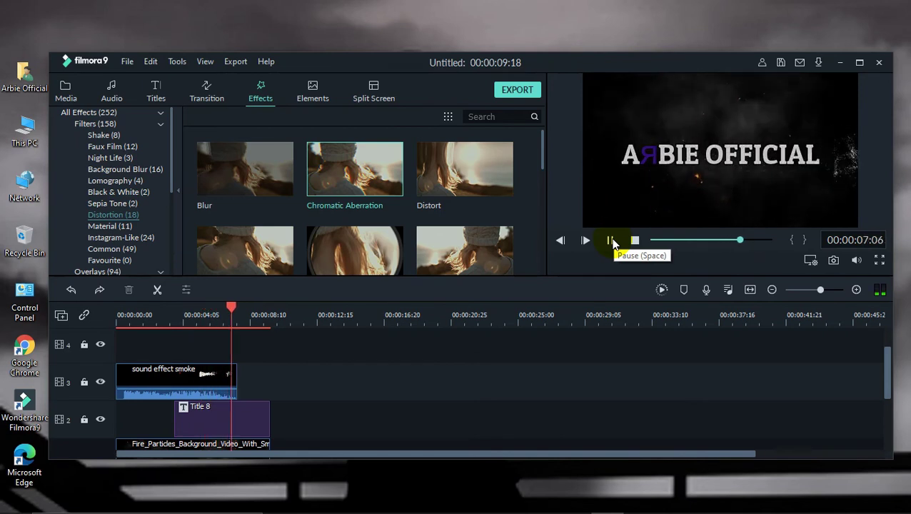
{"action": "left_click", "coordinate": [611, 242]}
- Add a Chromatic Aberration clip on track 3 after the smoke clip, trimmed to end with Title 8, and play the intro to check it
{"action": "left_click_drag", "start_coordinate": [366, 190], "coordinate": [241, 378]}
{"action": "left_click_drag", "start_coordinate": [305, 383], "coordinate": [269, 383]}
{"action": "left_click", "coordinate": [630, 242]}
{"action": "left_click", "coordinate": [610, 240]}
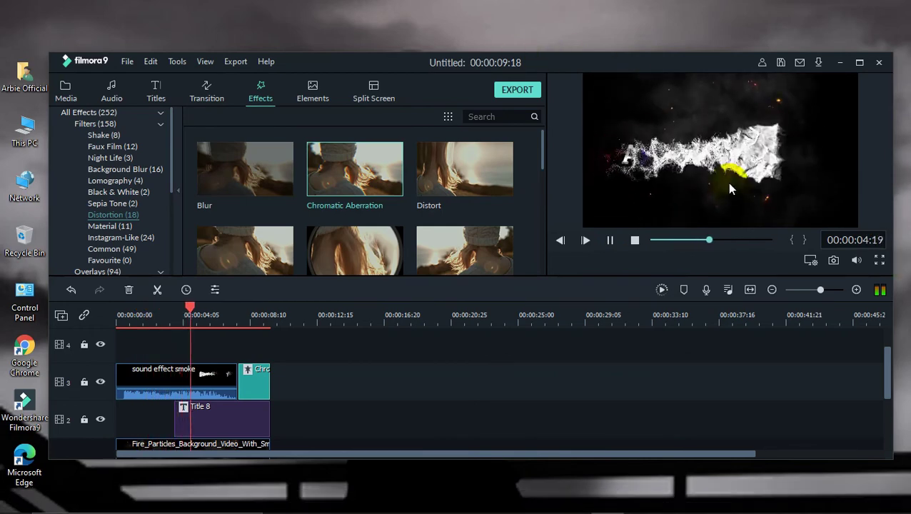
{"action": "left_click", "coordinate": [635, 241]}
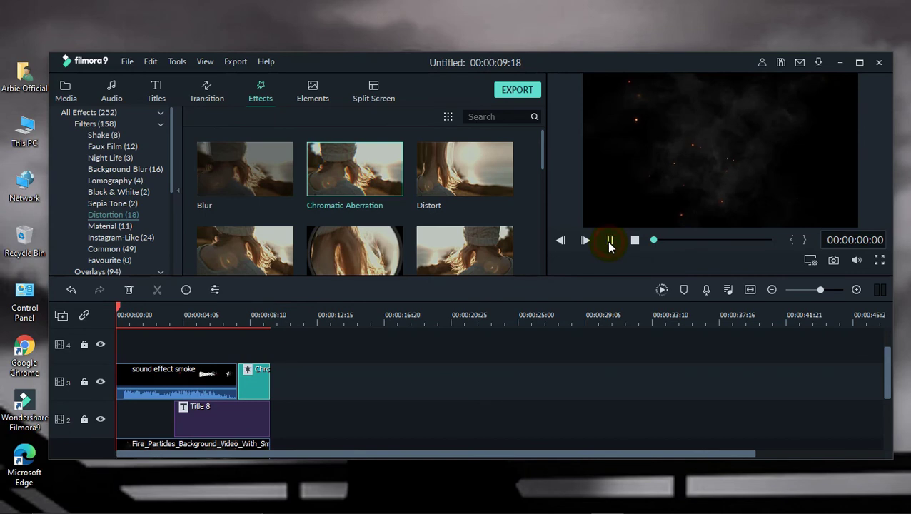
{"action": "left_click", "coordinate": [634, 239]}
- Render the timeline preview again and play the finished intro from the beginning in full screen
{"action": "left_click", "coordinate": [661, 289]}
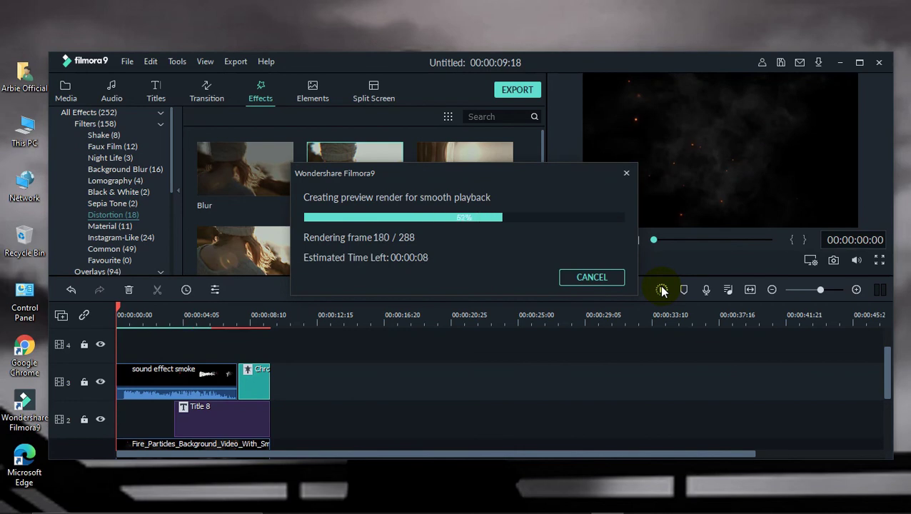
{"action": "left_click", "coordinate": [634, 241]}
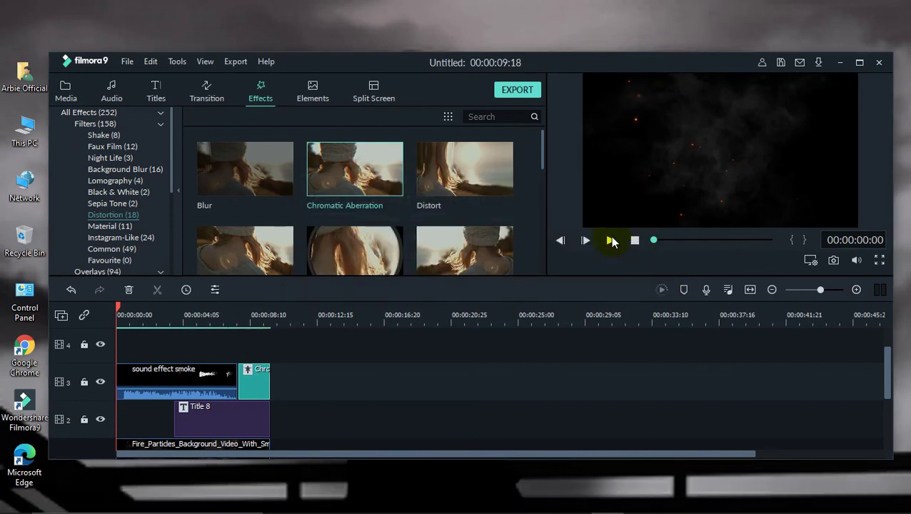
{"action": "left_click", "coordinate": [610, 240]}
{"action": "left_click", "coordinate": [878, 260]}
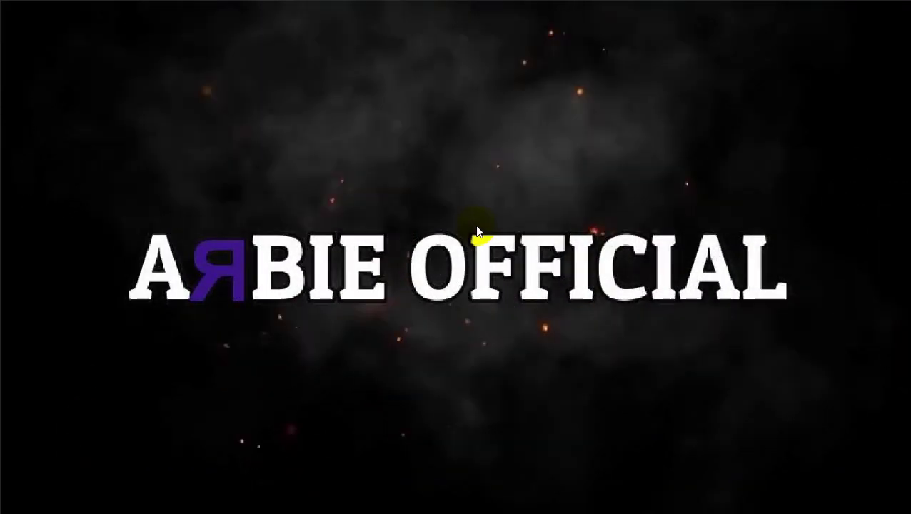
{"action": "left_click", "coordinate": [64, 478]}
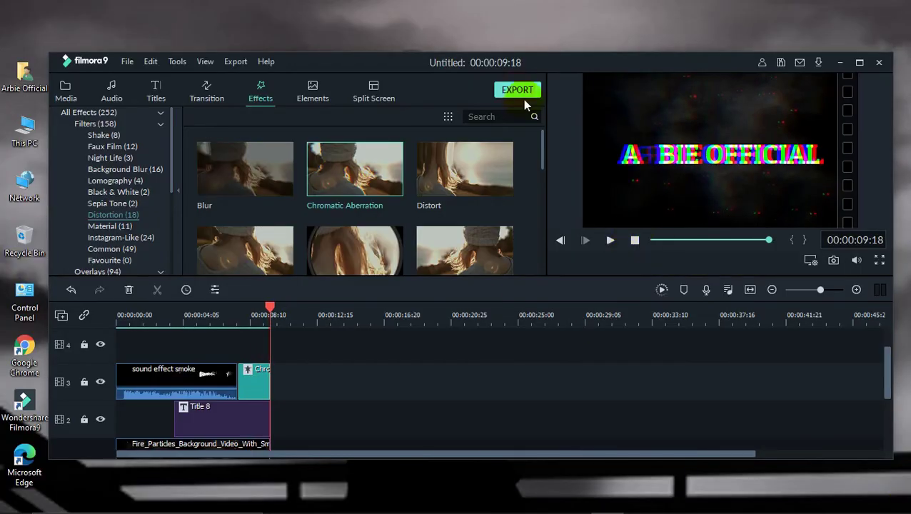
- Export the intro to the computer as an MP4 named SMOKE INTRO and close the export dialog
{"action": "left_click", "coordinate": [527, 100]}
{"action": "type", "text": "SM"}
{"action": "key", "text": "BackSpace"}
{"action": "key", "text": "BackSpace"}
{"action": "type", "text": "SMOKE INTRO"}
{"action": "left_click", "coordinate": [700, 370]}
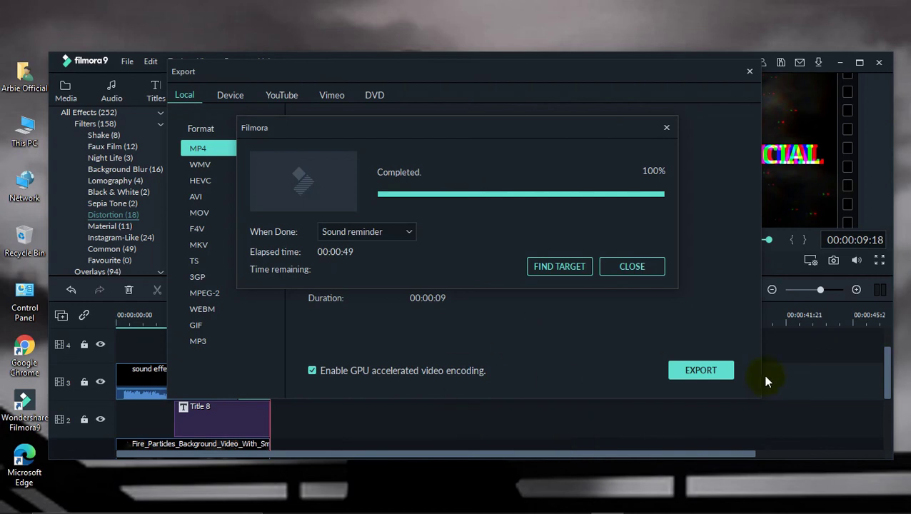
{"action": "left_click", "coordinate": [618, 270]}
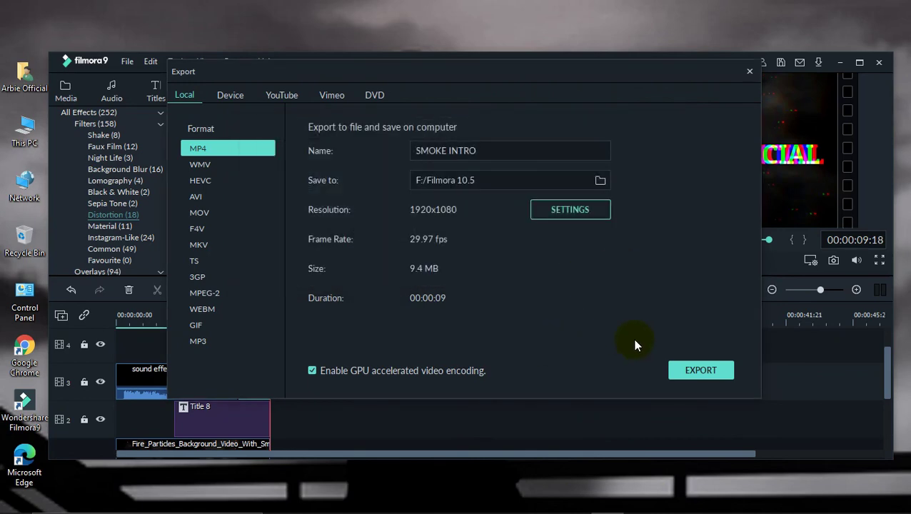
{"action": "left_click", "coordinate": [752, 74]}
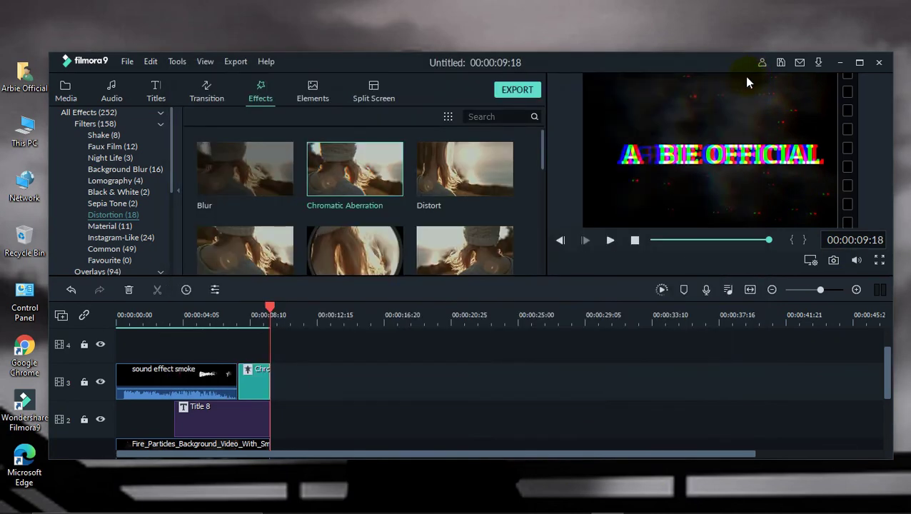
- Switch to File Explorer, open the Filmora 10.5 folder on Local Disk (F:) and play the exported SMOKE INTRO video
{"action": "mouse_move", "coordinate": [388, 504]}
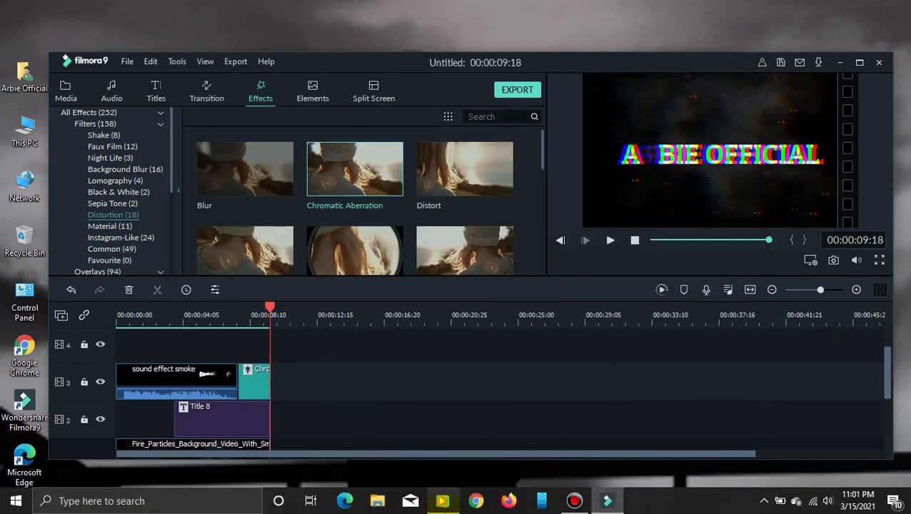
{"action": "left_click", "coordinate": [384, 502]}
{"action": "left_click", "coordinate": [837, 63]}
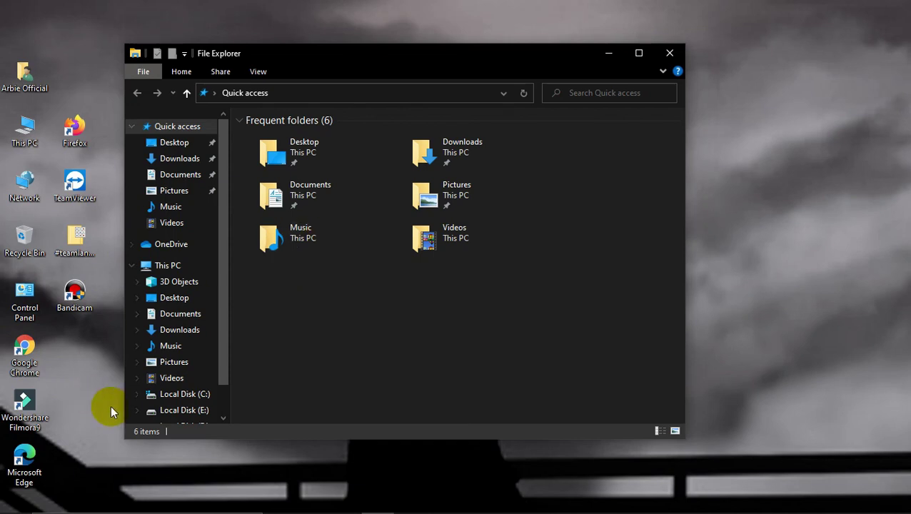
{"action": "left_click", "coordinate": [182, 411]}
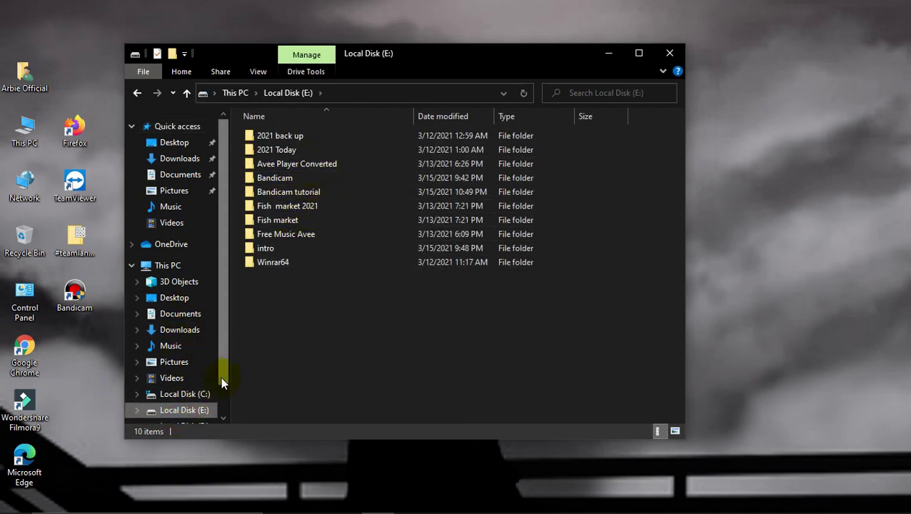
{"action": "scroll", "coordinate": [220, 400], "scroll_direction": "down", "scroll_amount": 1}
{"action": "left_click", "coordinate": [198, 395]}
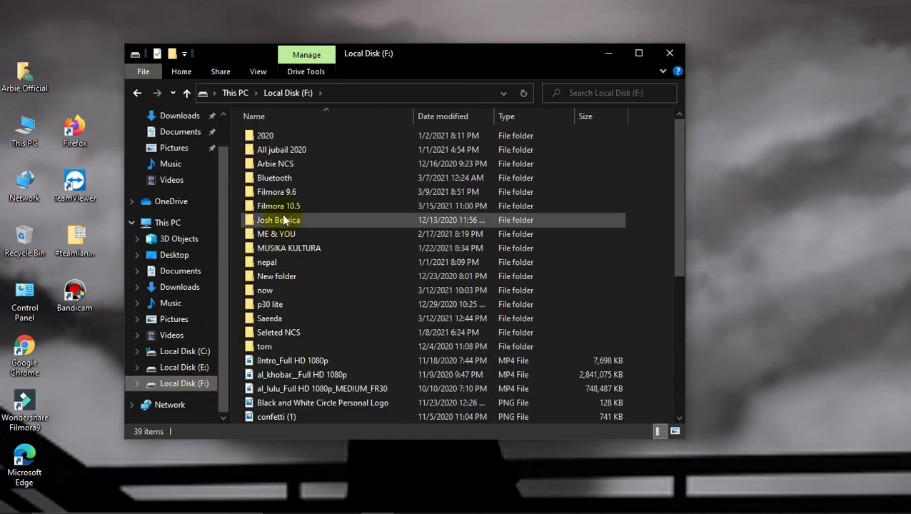
{"action": "double_click", "coordinate": [287, 206]}
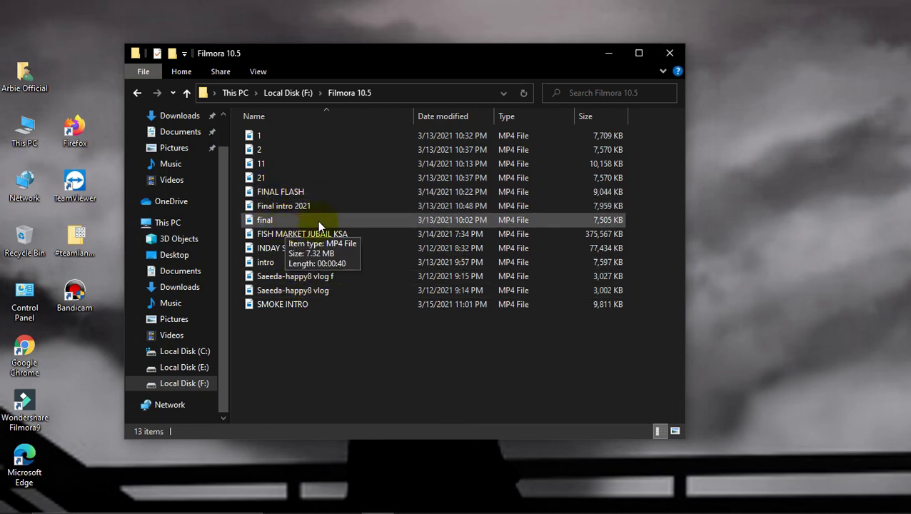
{"action": "double_click", "coordinate": [284, 305]}
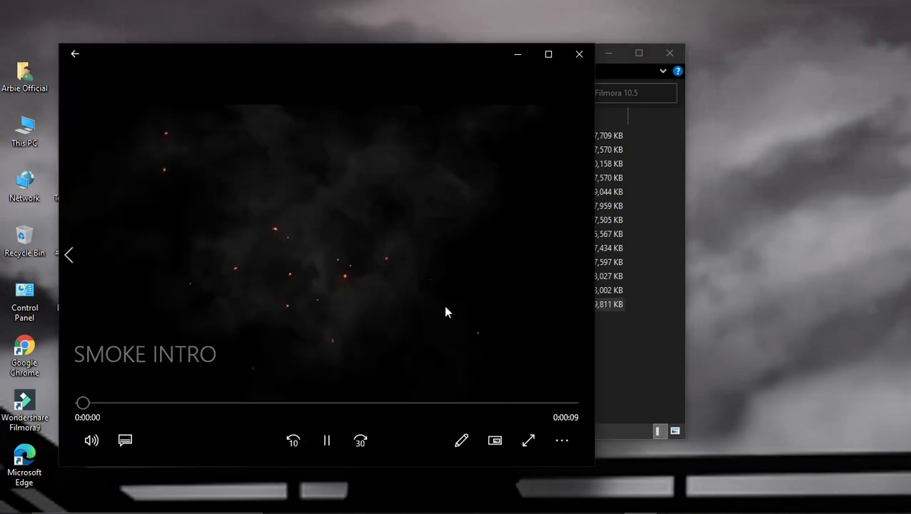